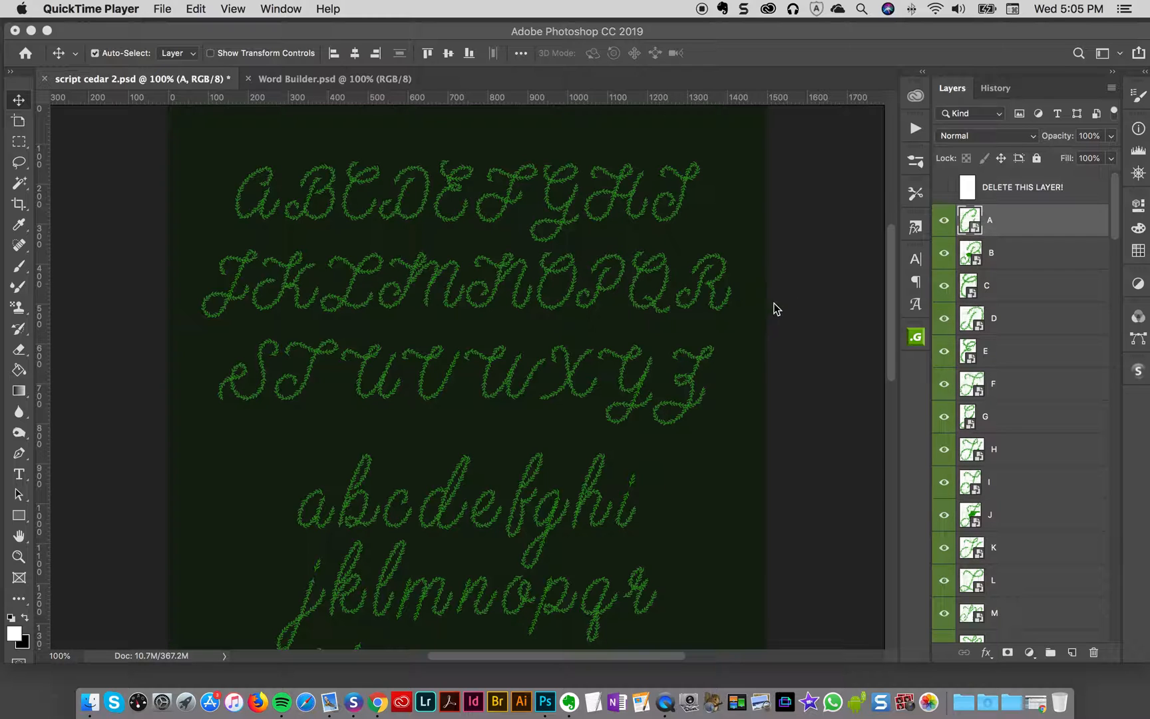
Step: Look over the whole script cedar alphabet, from the capital letters to the numbers and symbols
scroll(819, 305, "down", 10)
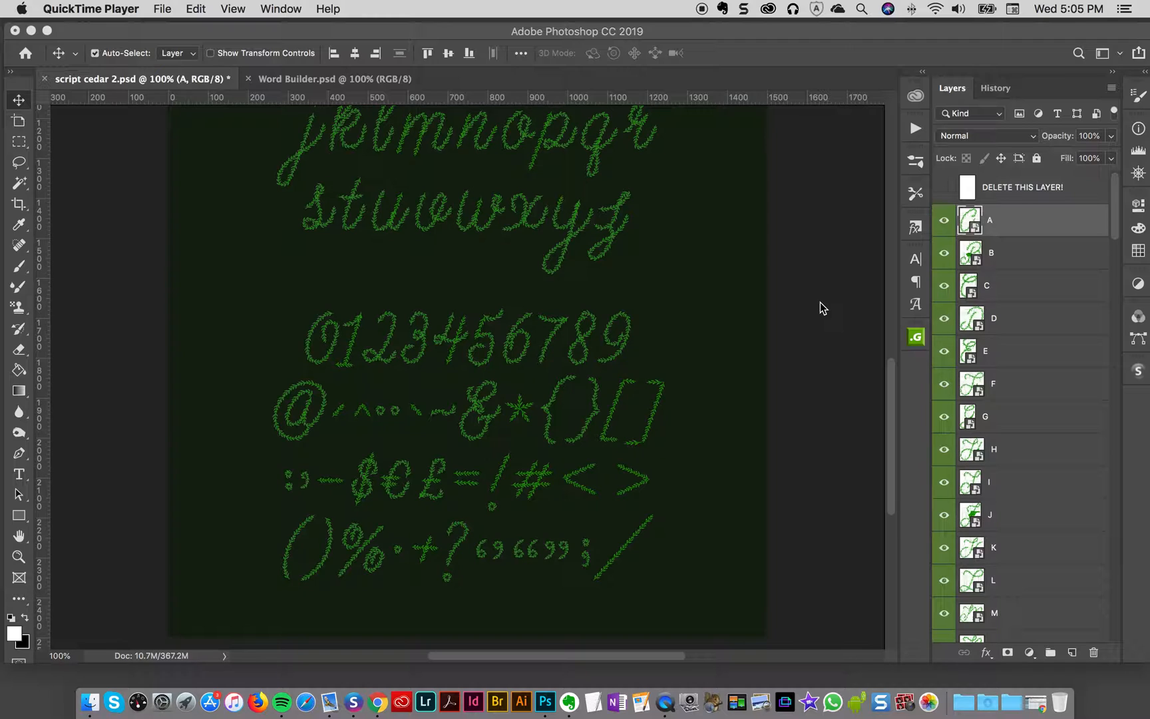
scroll(821, 306, "up", 10)
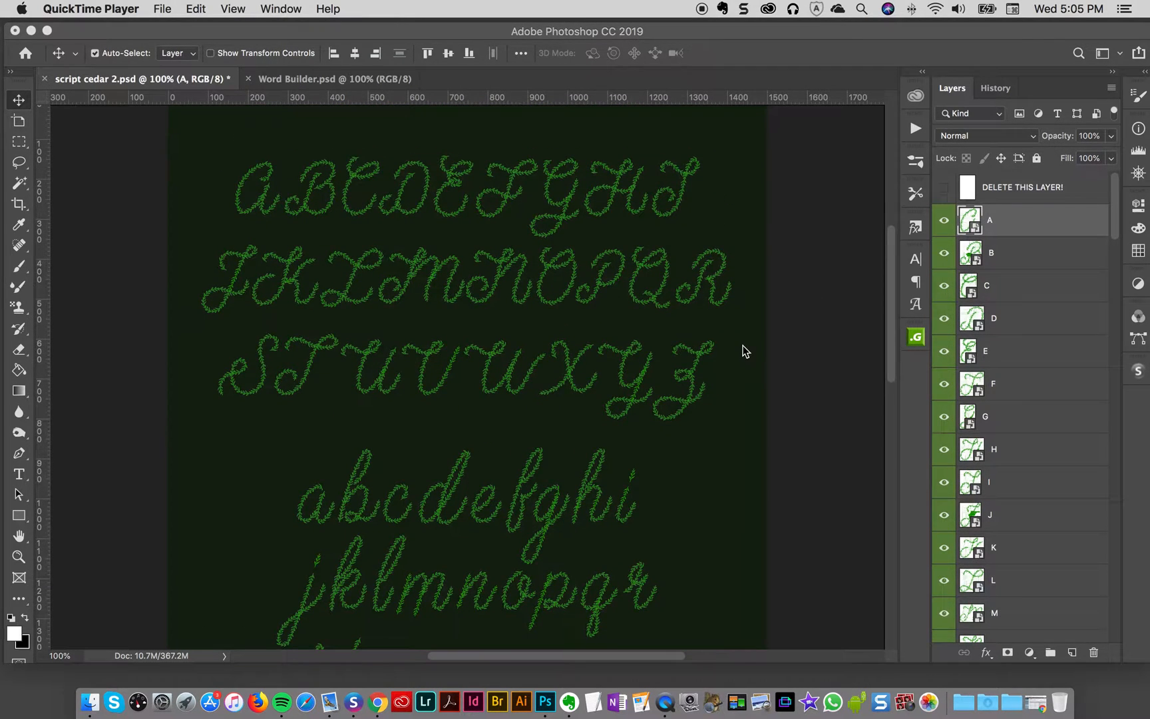
scroll(745, 352, "down", 5)
scroll(745, 352, "down", 5)
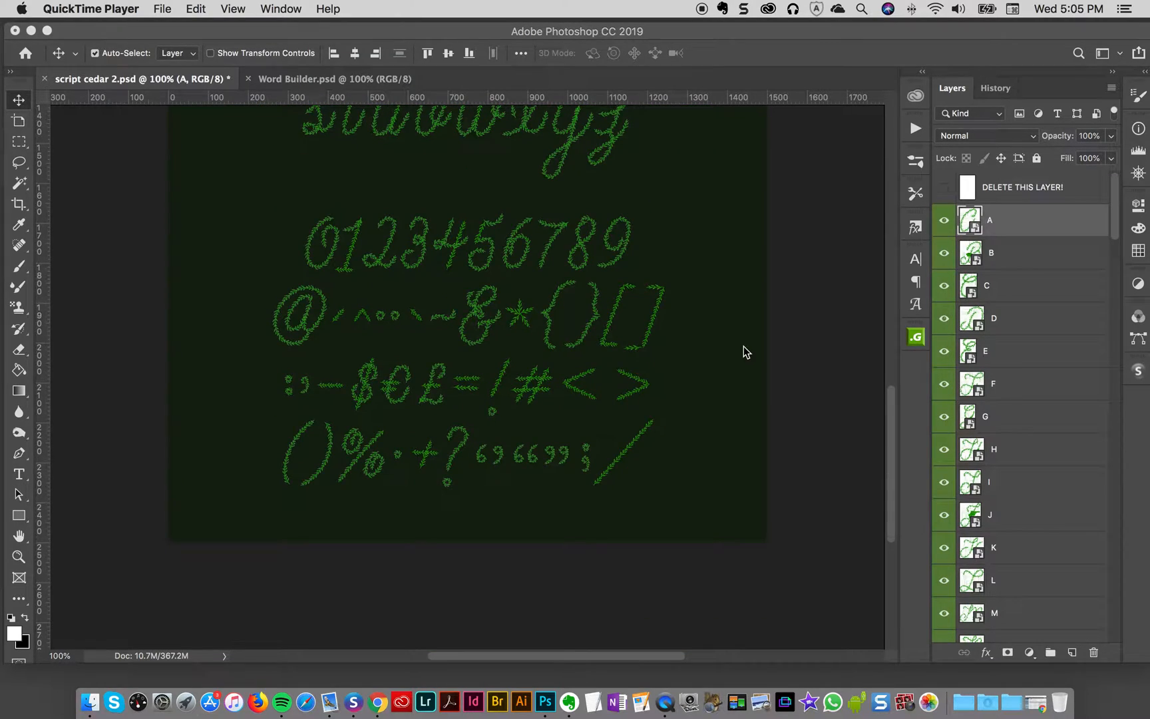
scroll(745, 352, "up", 10)
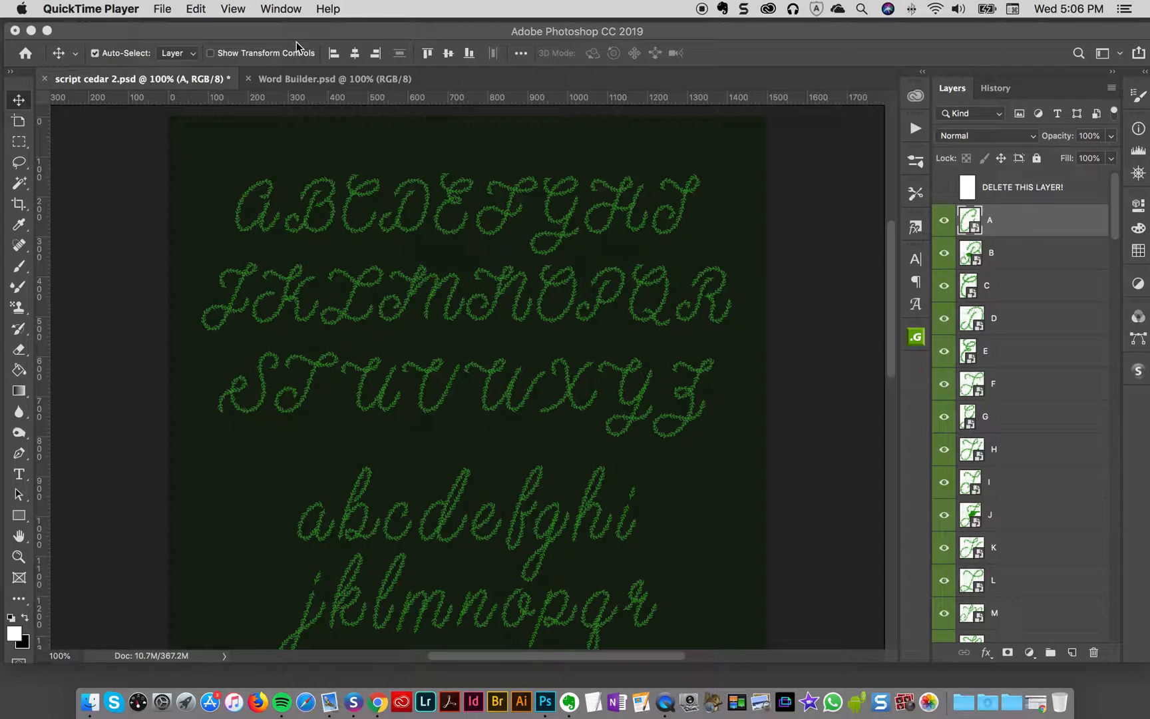
Step: Switch to the Word Builder.psd document and display the recorded actions with the Holiday Actions set
left_click(288, 81)
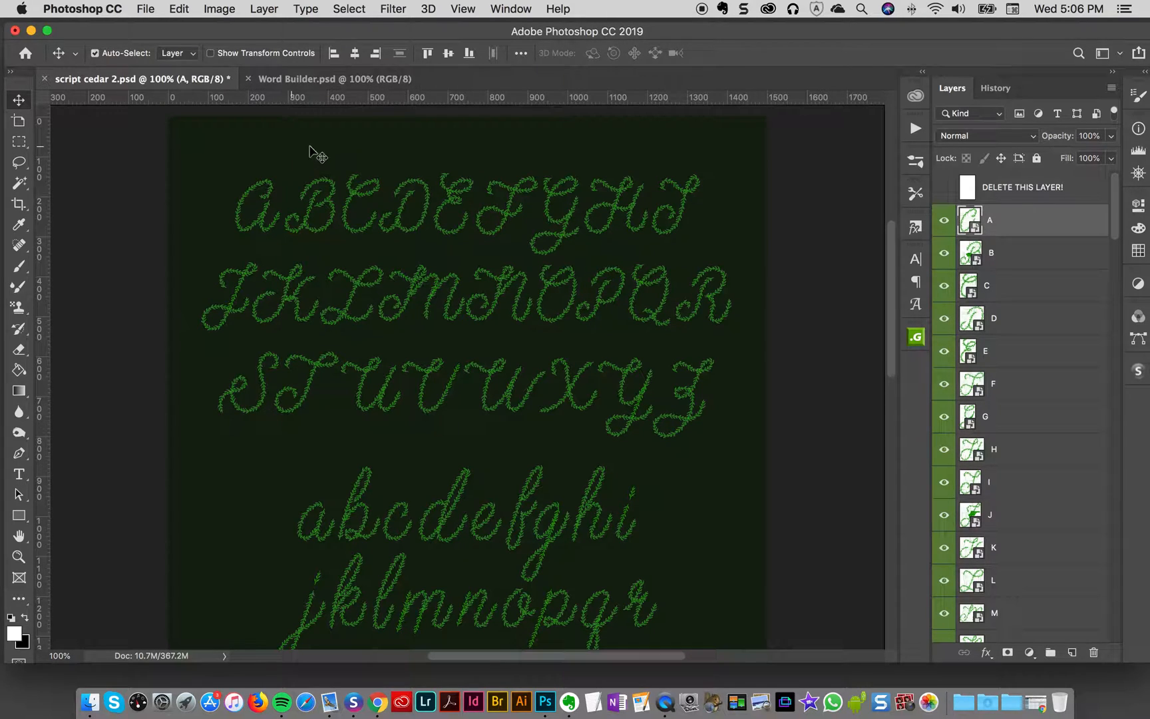
left_click(313, 81)
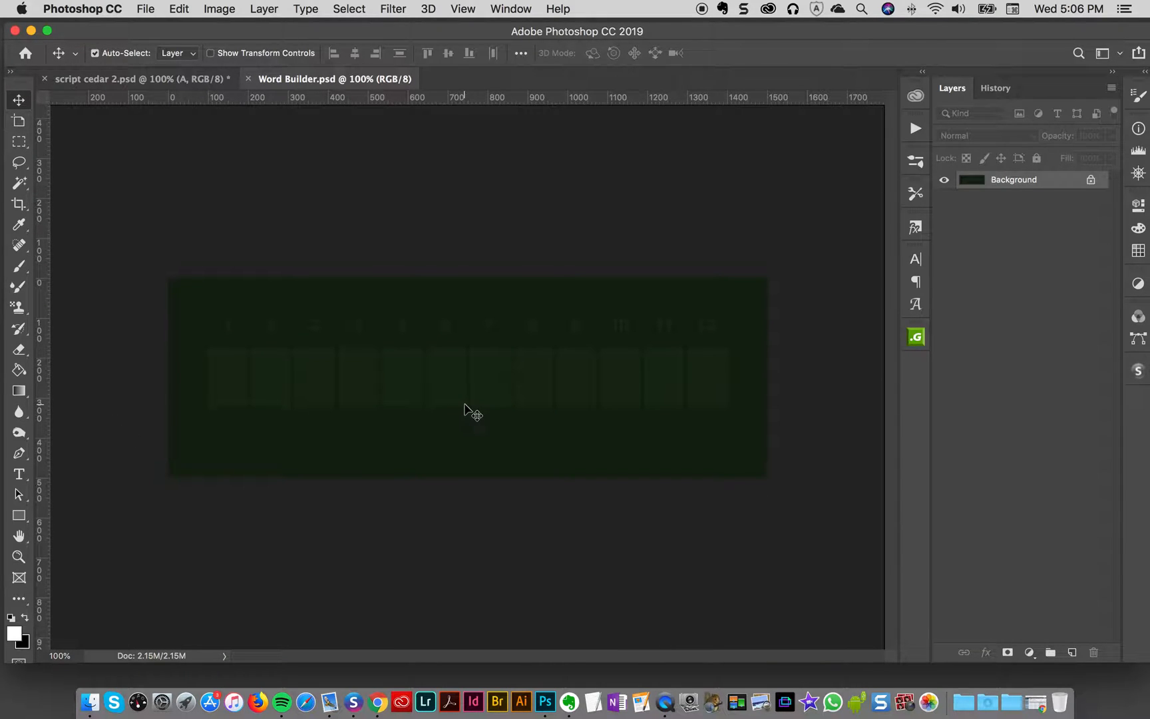
left_click(917, 129)
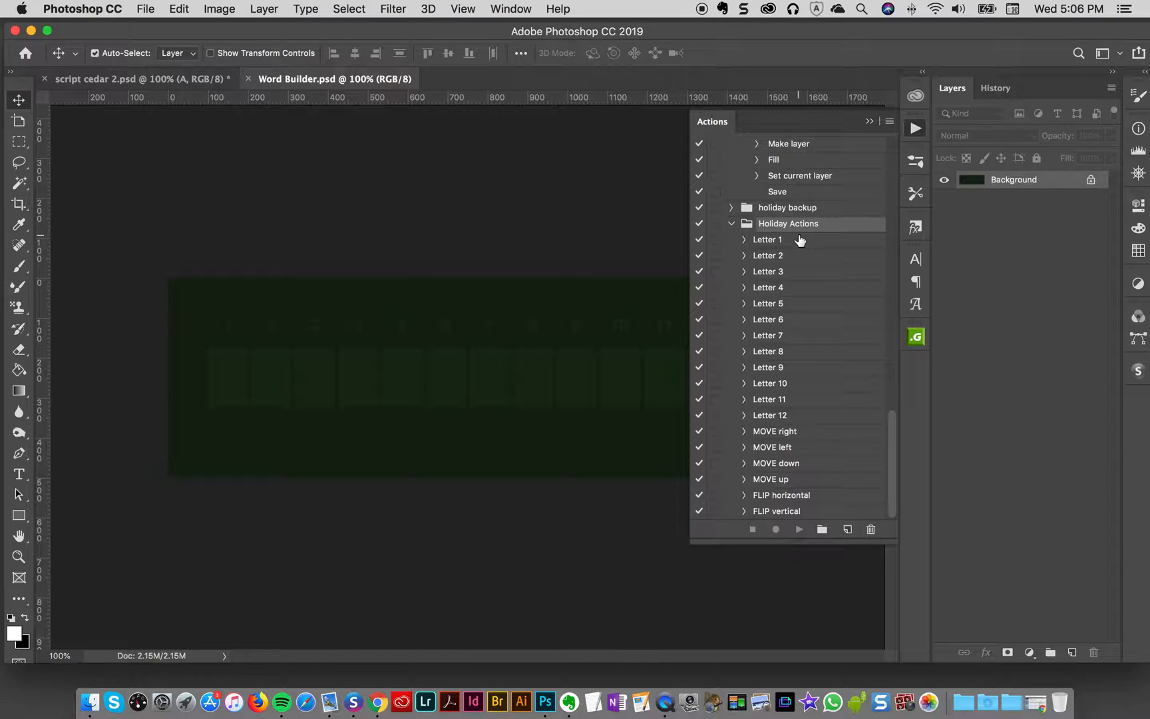
Step: Revisit the script cedar 2.psd and Word Builder.psd documents, and check where the Load Actions command is found
left_click(200, 81)
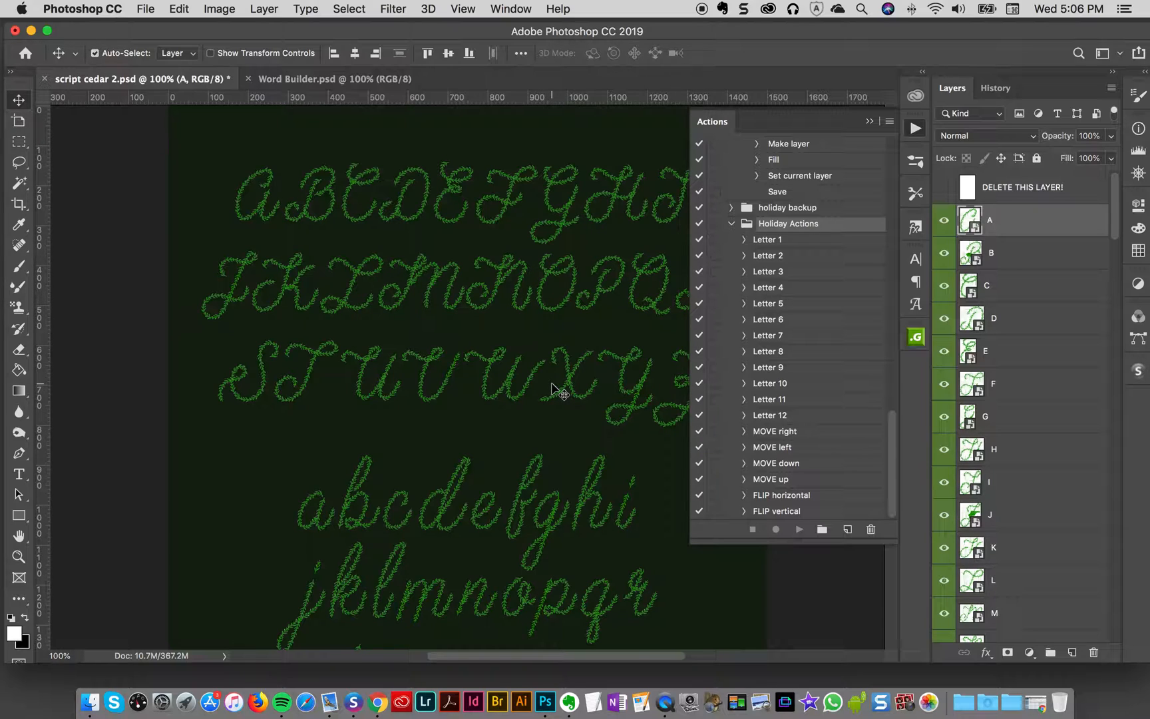
left_click(343, 80)
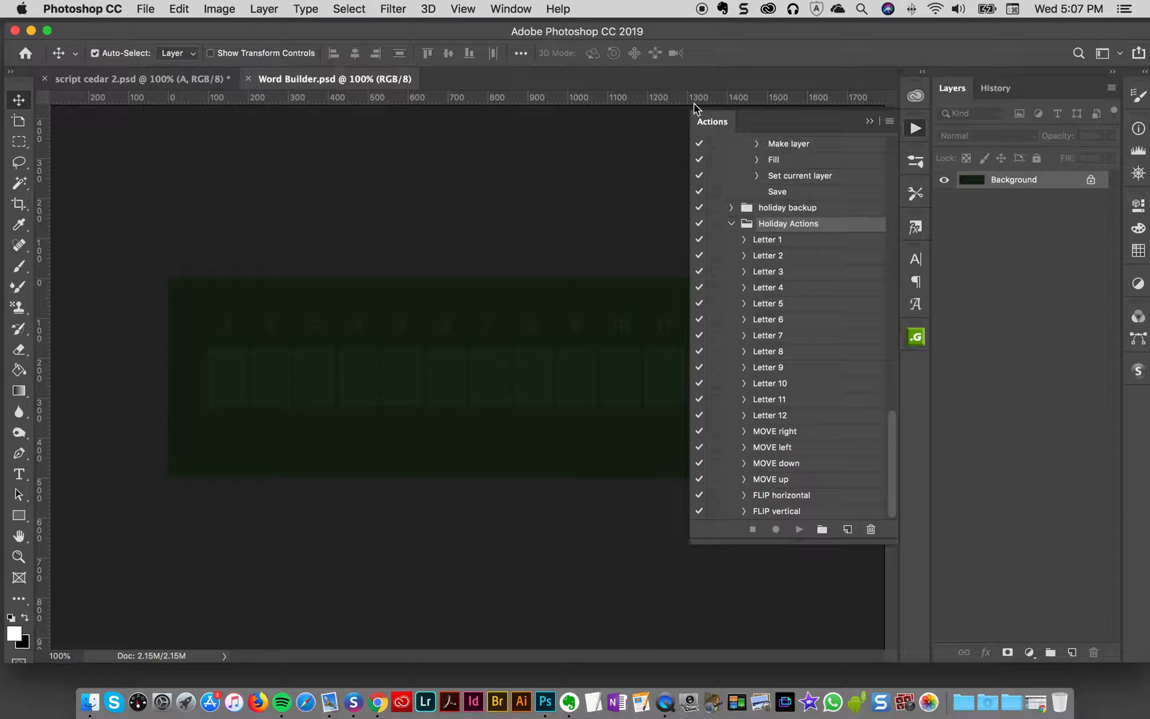
left_click(889, 121)
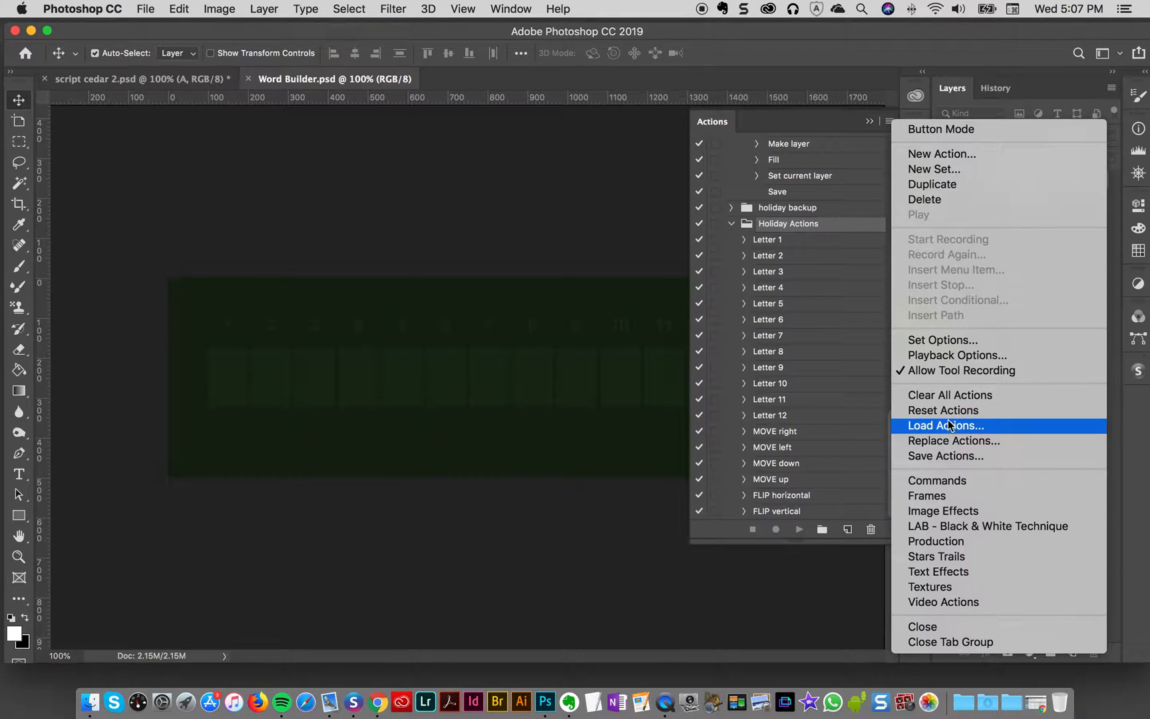
left_click(523, 188)
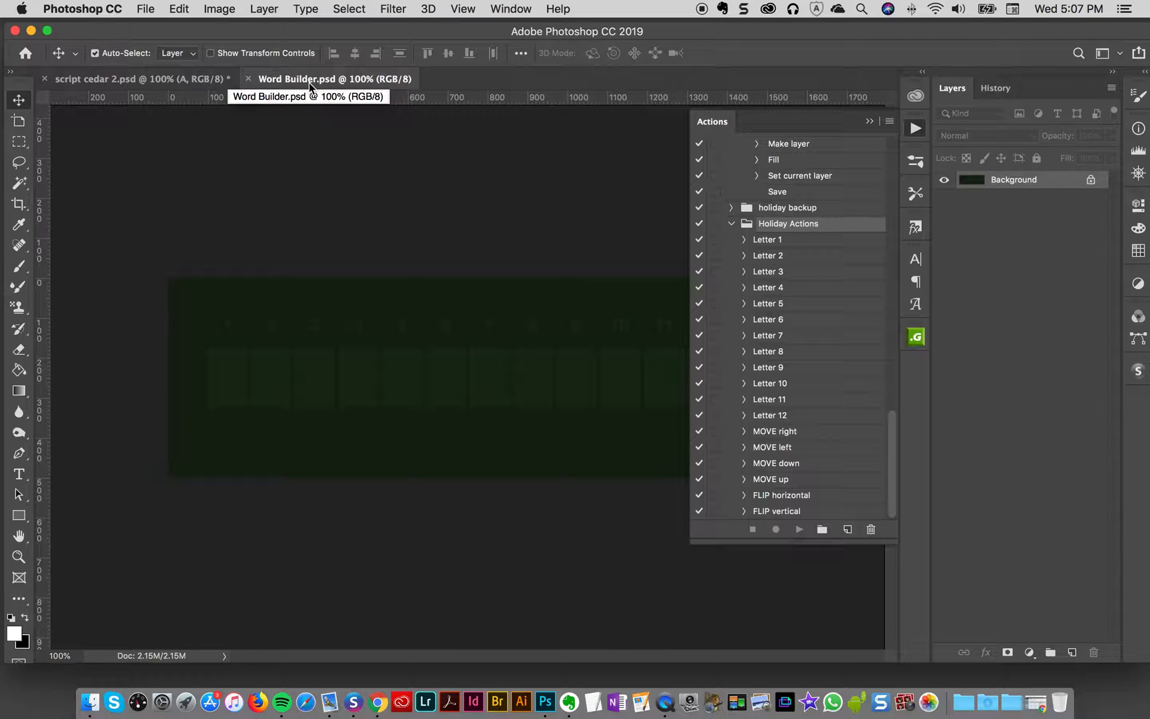
Step: Return to the script cedar 2.psd document and examine its uppercase, lowercase, number and symbol artwork
left_click(166, 83)
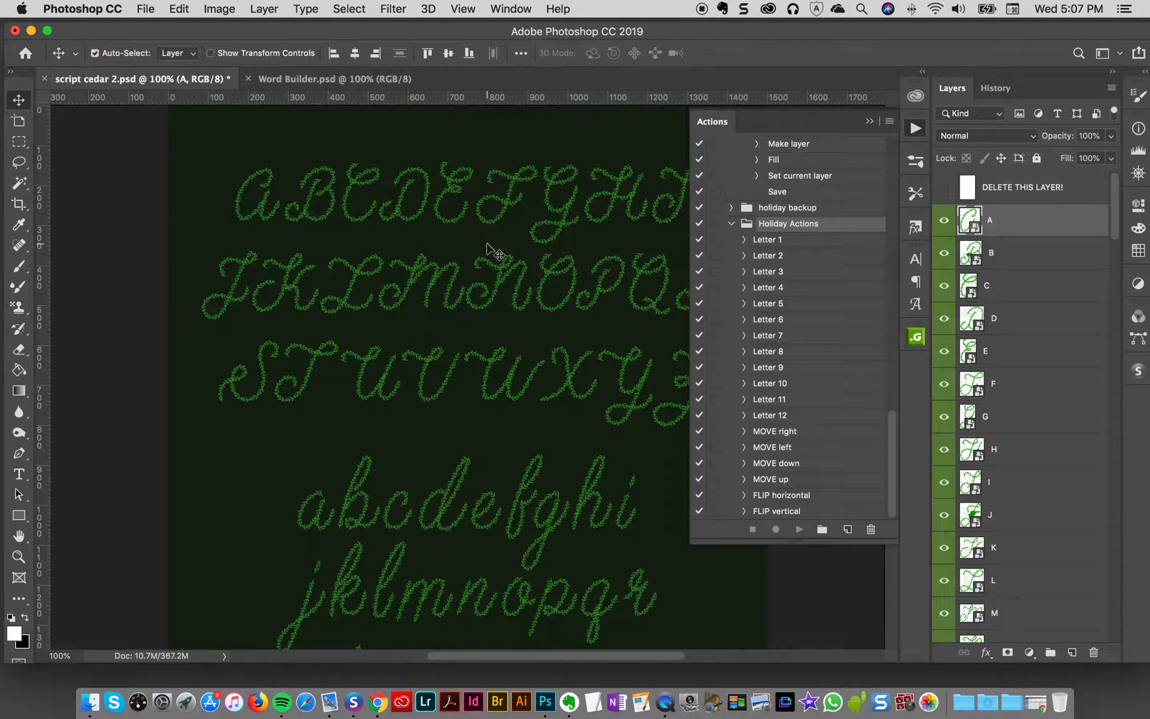
scroll(496, 243, "down", 2)
scroll(496, 242, "down", 2)
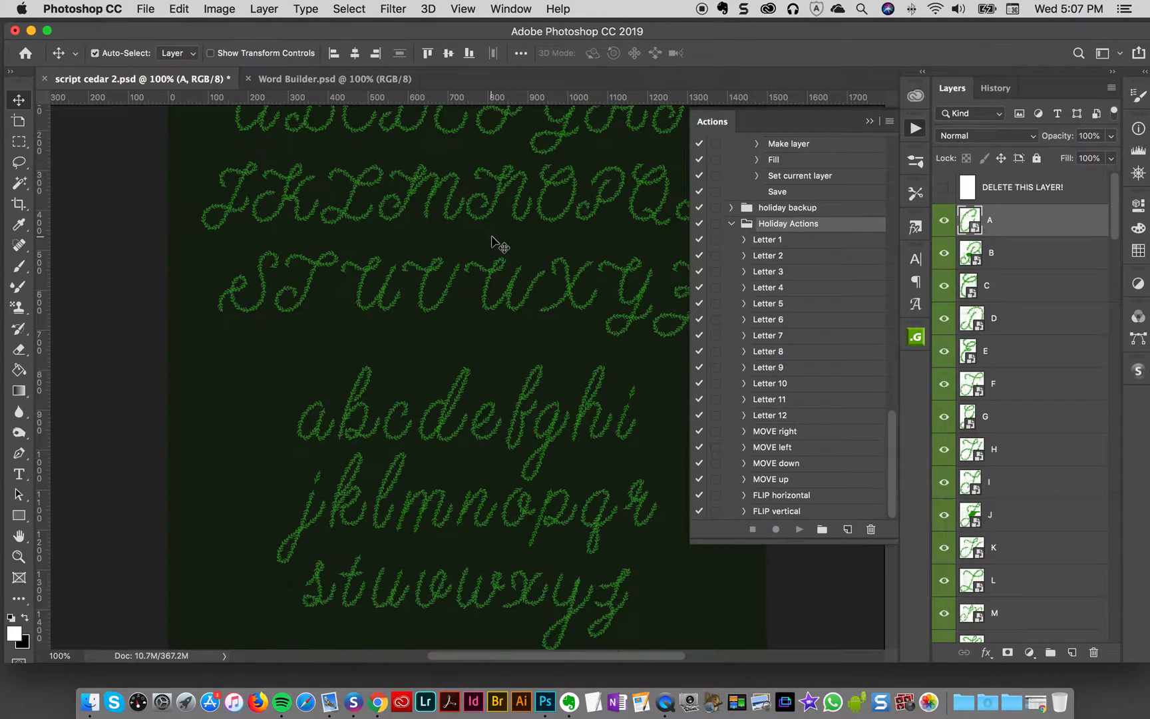
scroll(495, 243, "up", 5)
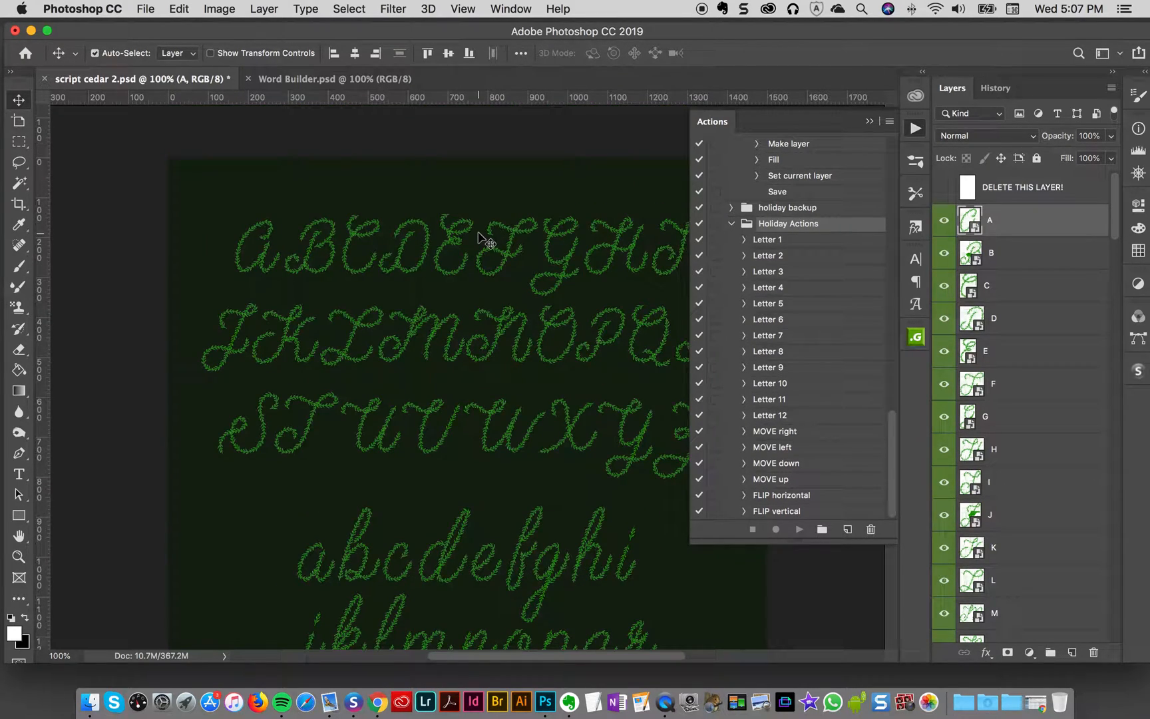
scroll(499, 257, "down", 5)
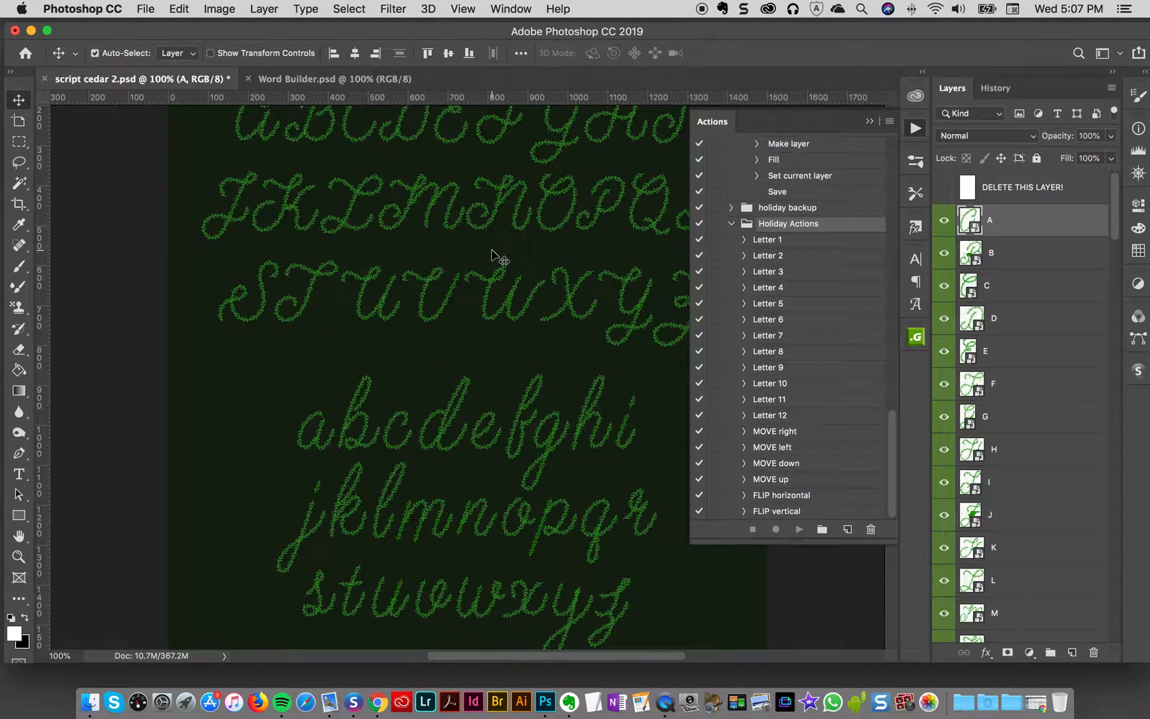
scroll(288, 147, "up", 3)
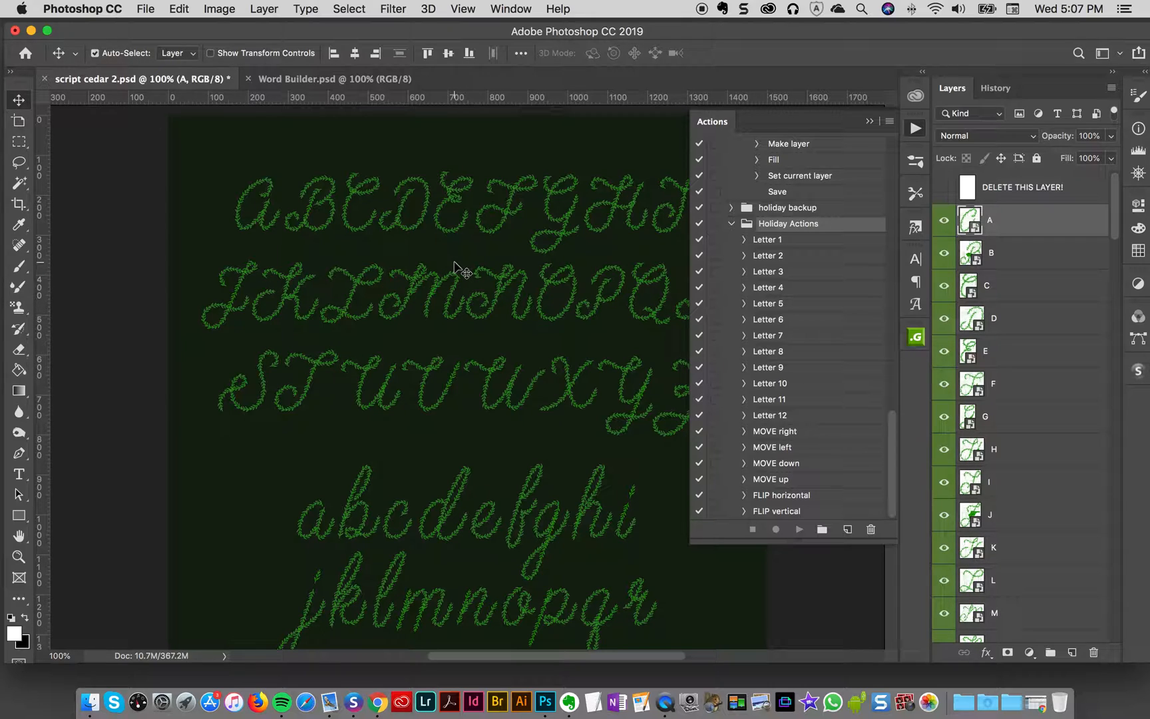
scroll(1024, 343, "down", 15)
scroll(1025, 346, "up", 20)
Step: Select the capital letters C, E and B in turn on the canvas to check their matching layers
left_click(372, 183)
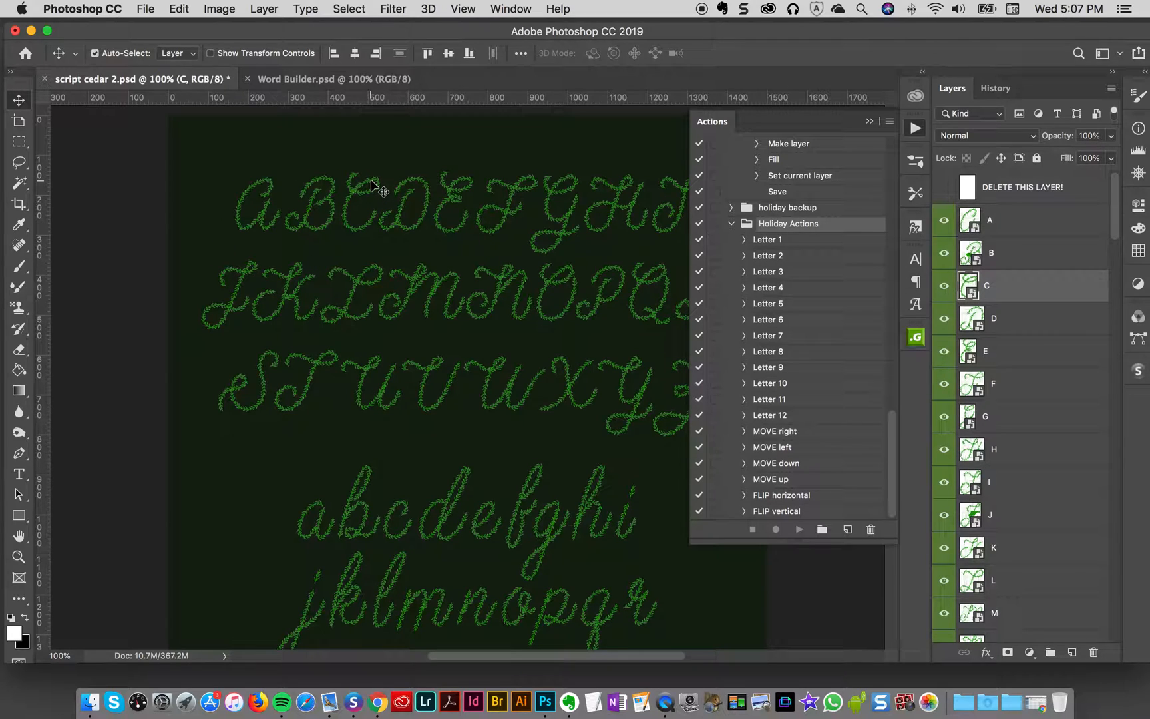
left_click(457, 198)
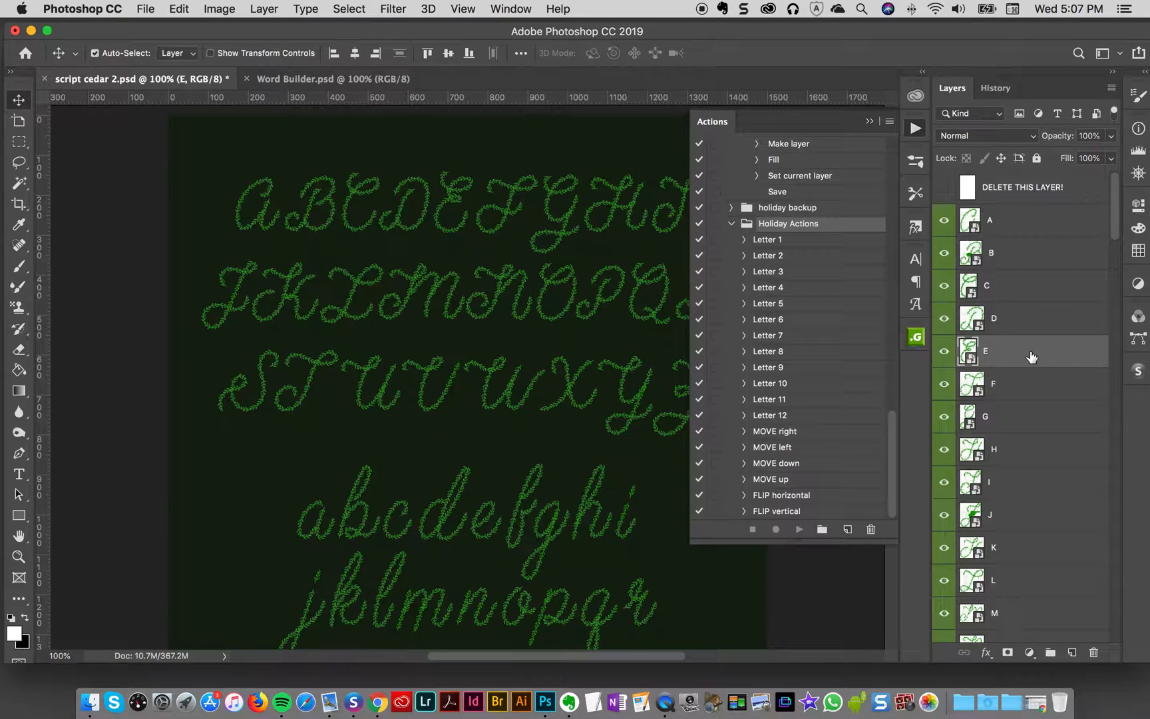
left_click(313, 201)
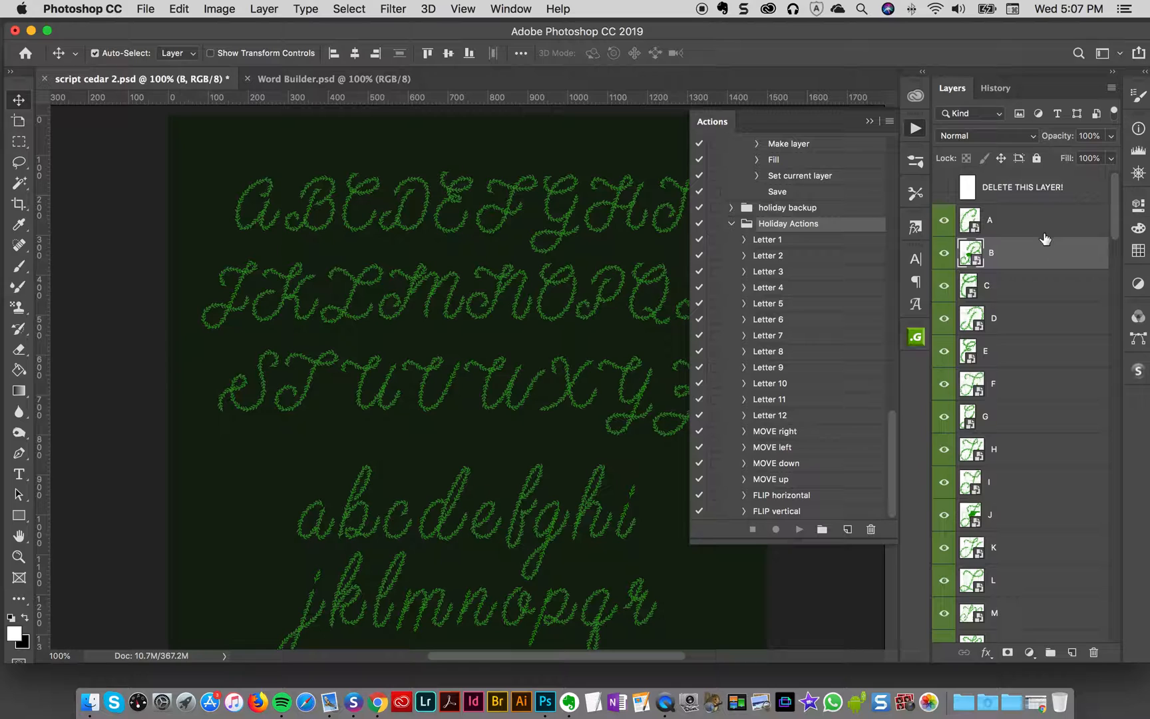
Step: Review the colour-coded layers for the uppercase letters, lowercase letters, numbers and symbols in the script cedar document
scroll(1008, 237, "down", 3)
scroll(1008, 235, "up", 3)
scroll(1028, 231, "down", 20)
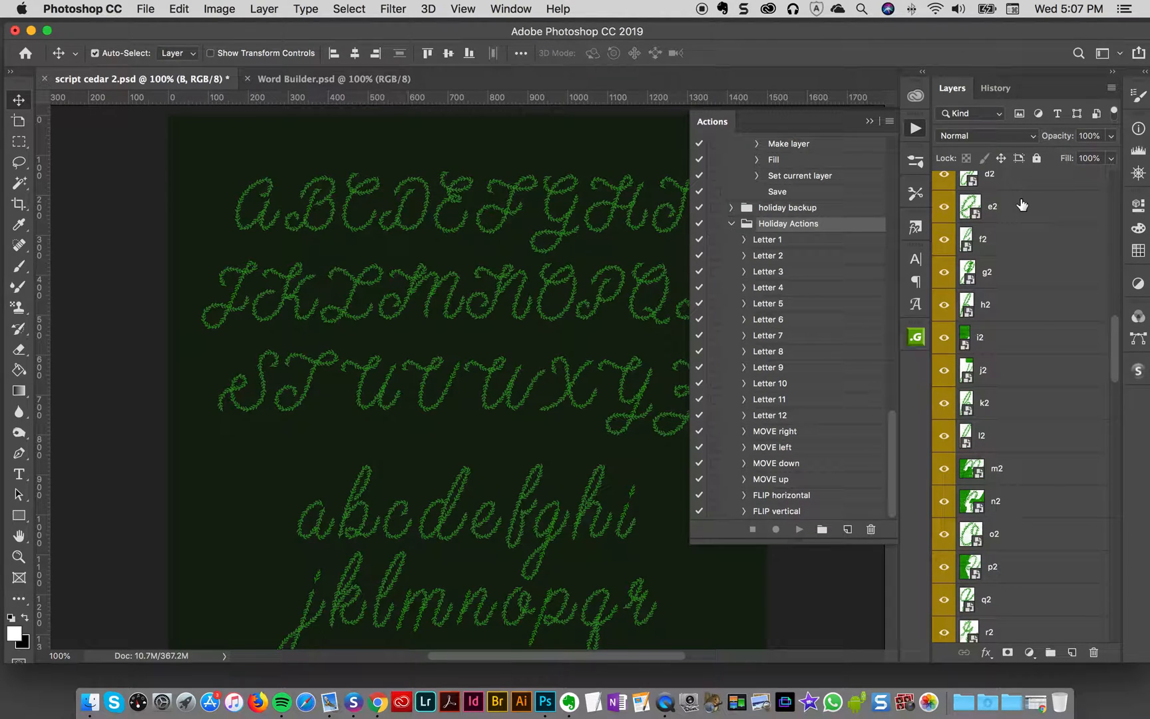
scroll(1008, 279, "down", 10)
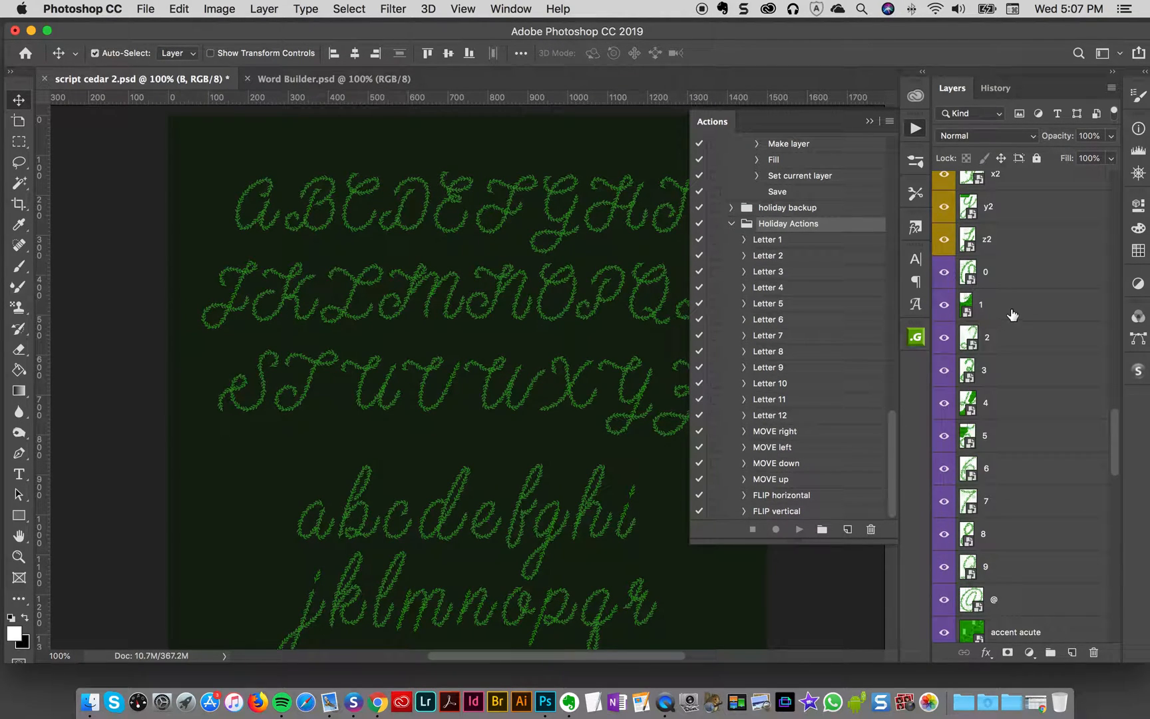
scroll(1008, 282, "down", 10)
scroll(1008, 282, "up", 20)
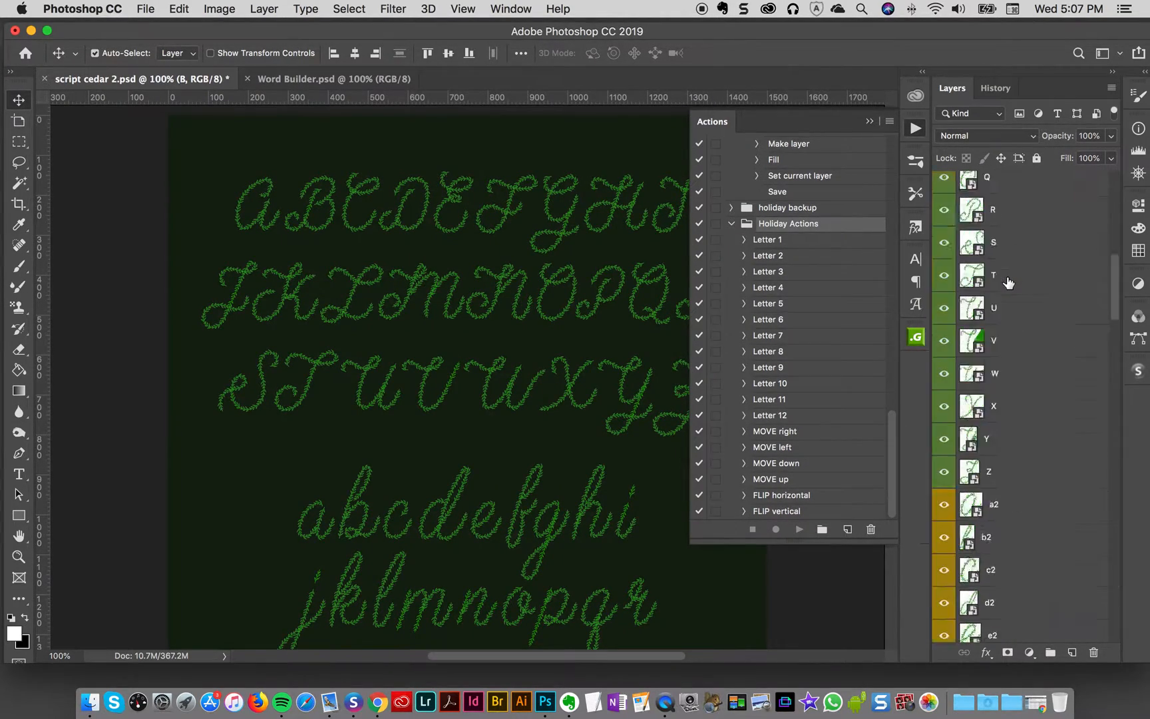
scroll(1008, 282, "up", 10)
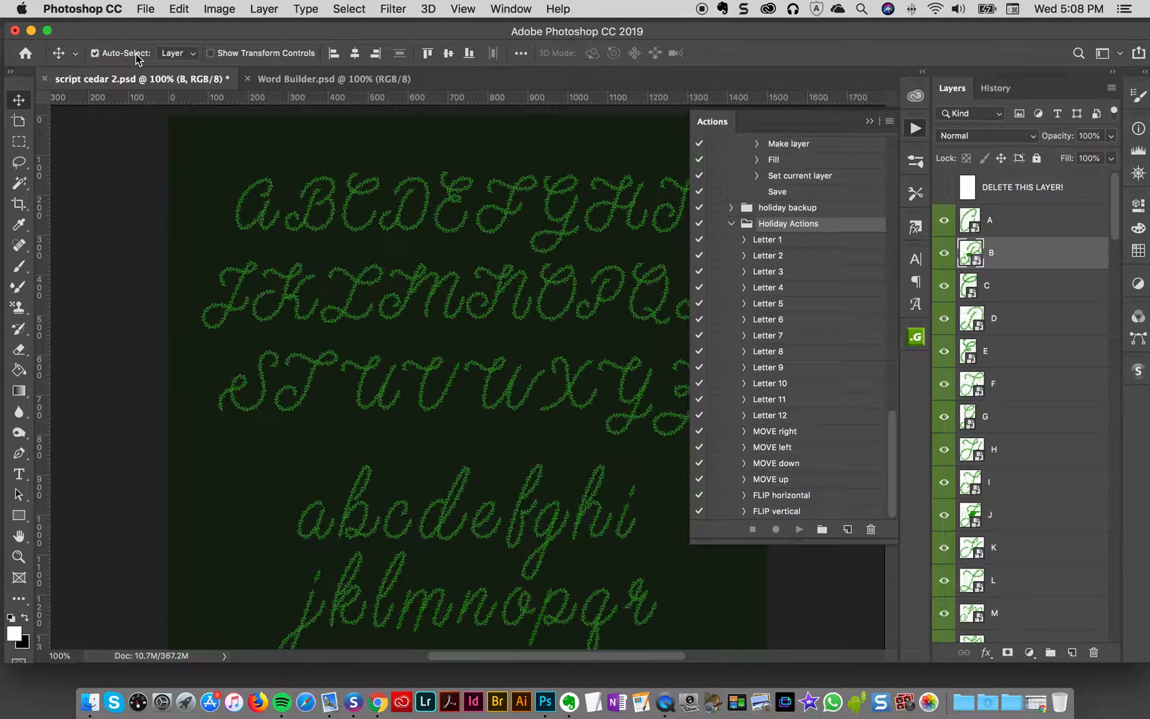
Step: Compare the Word Builder document's numbered letter slots with the script cedar alphabet and the Holiday Actions
left_click(286, 80)
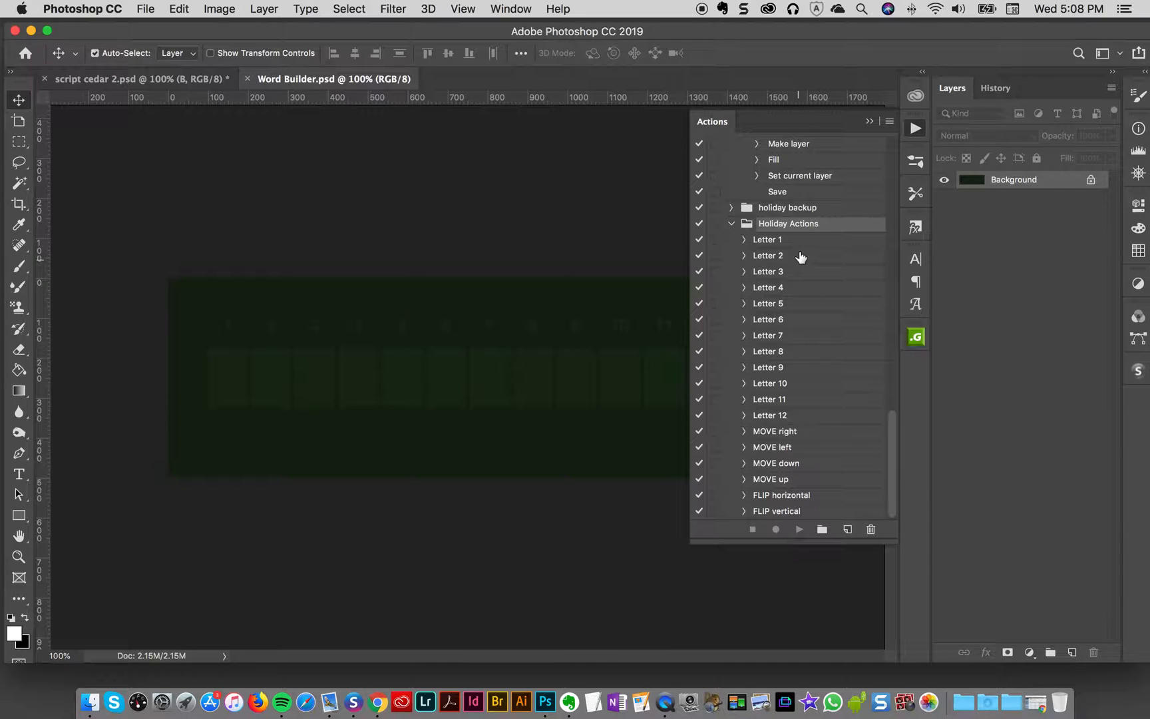
left_click(201, 84)
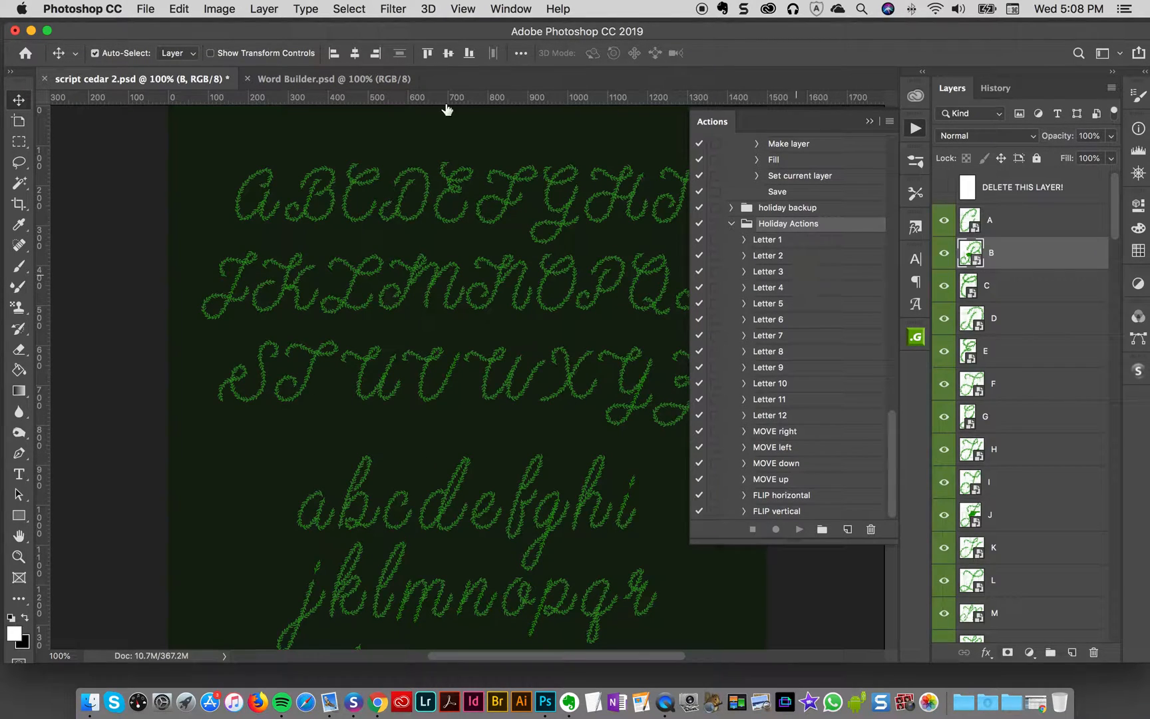
left_click(332, 79)
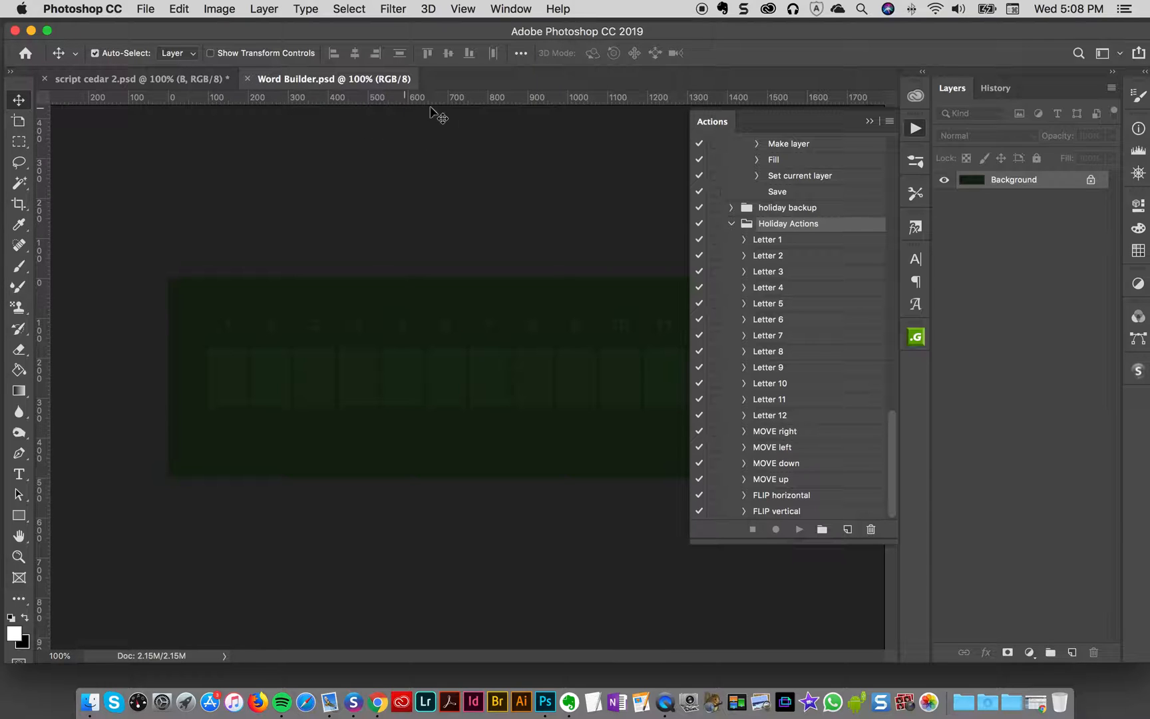
left_click(178, 79)
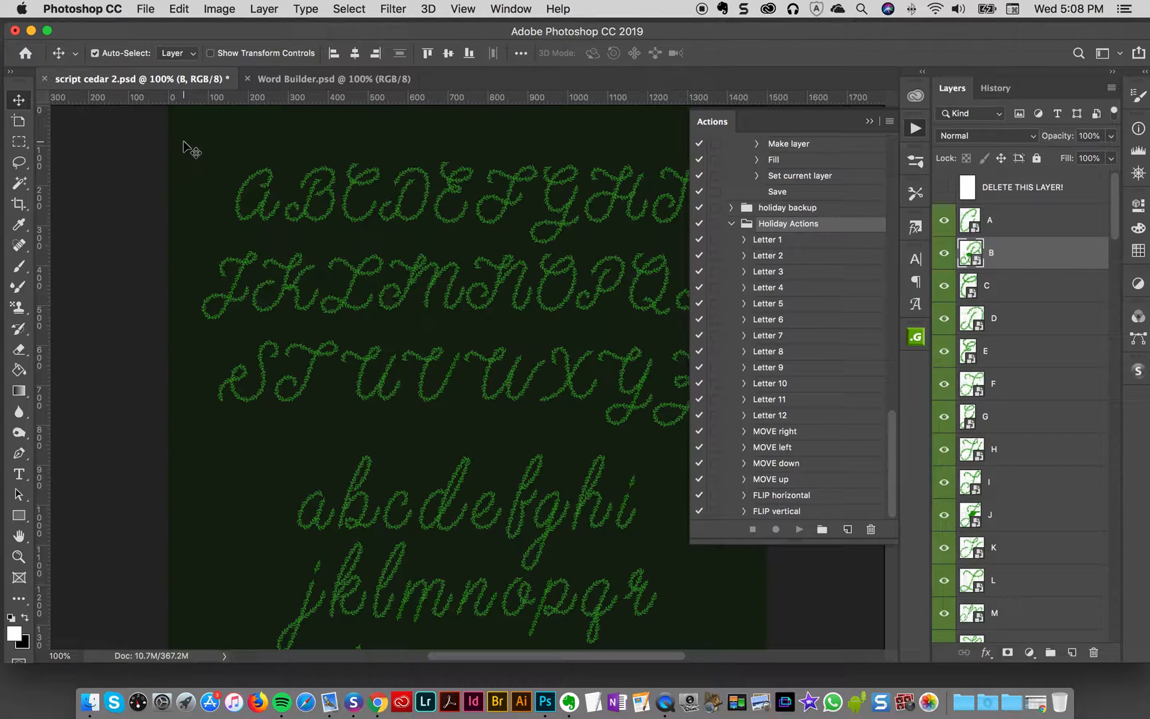
left_click(297, 79)
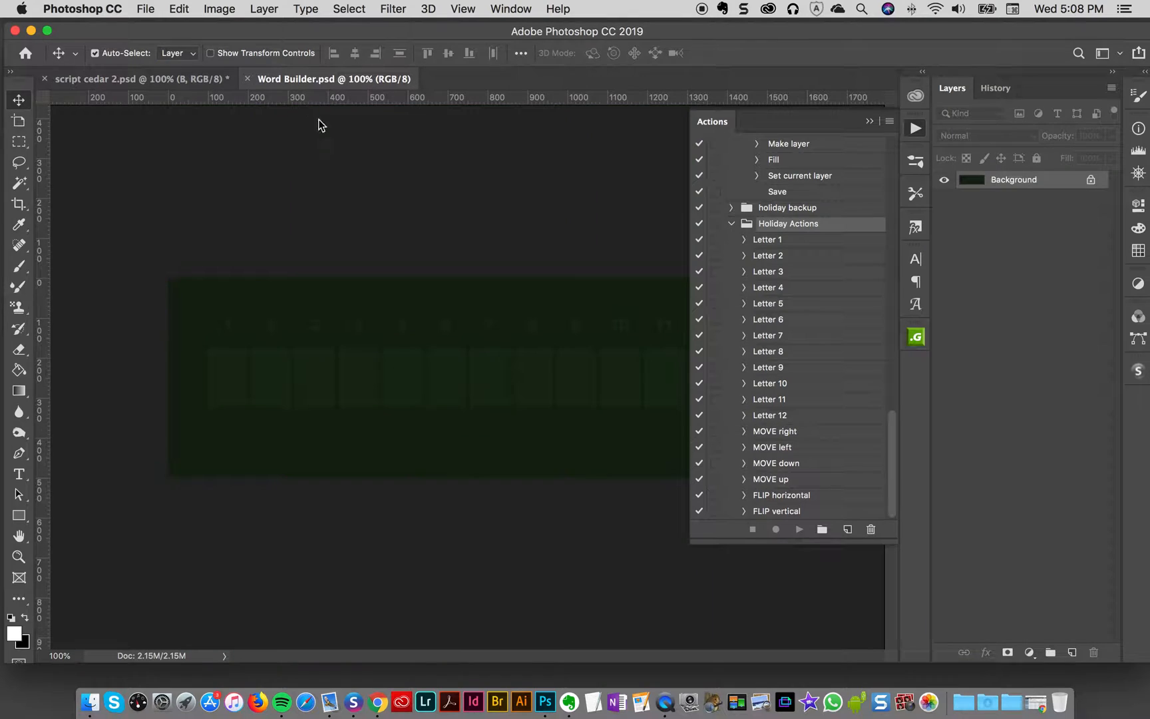
left_click(186, 78)
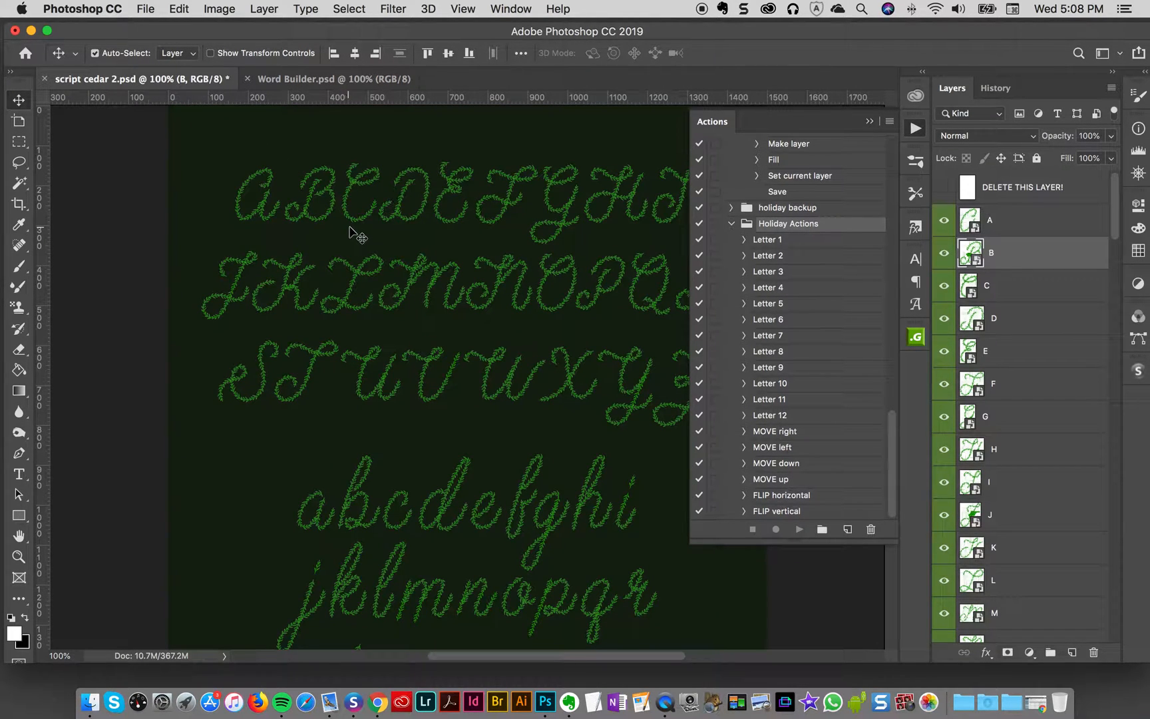
scroll(440, 233, "up", 2)
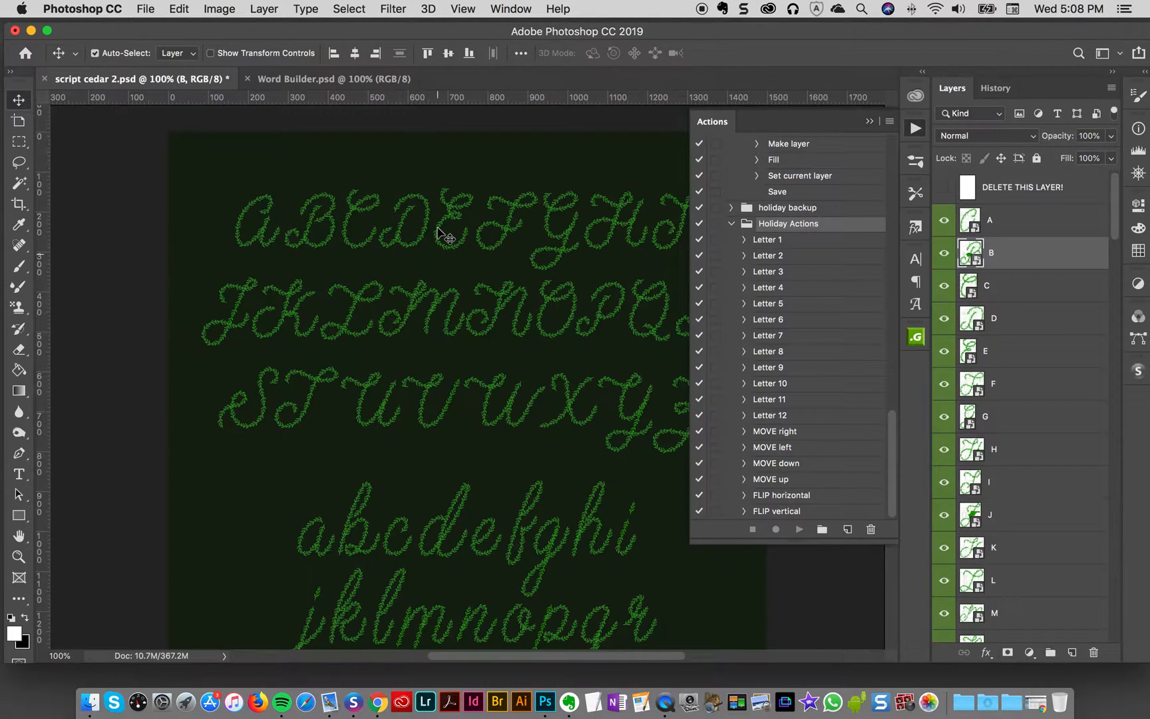
left_click(320, 78)
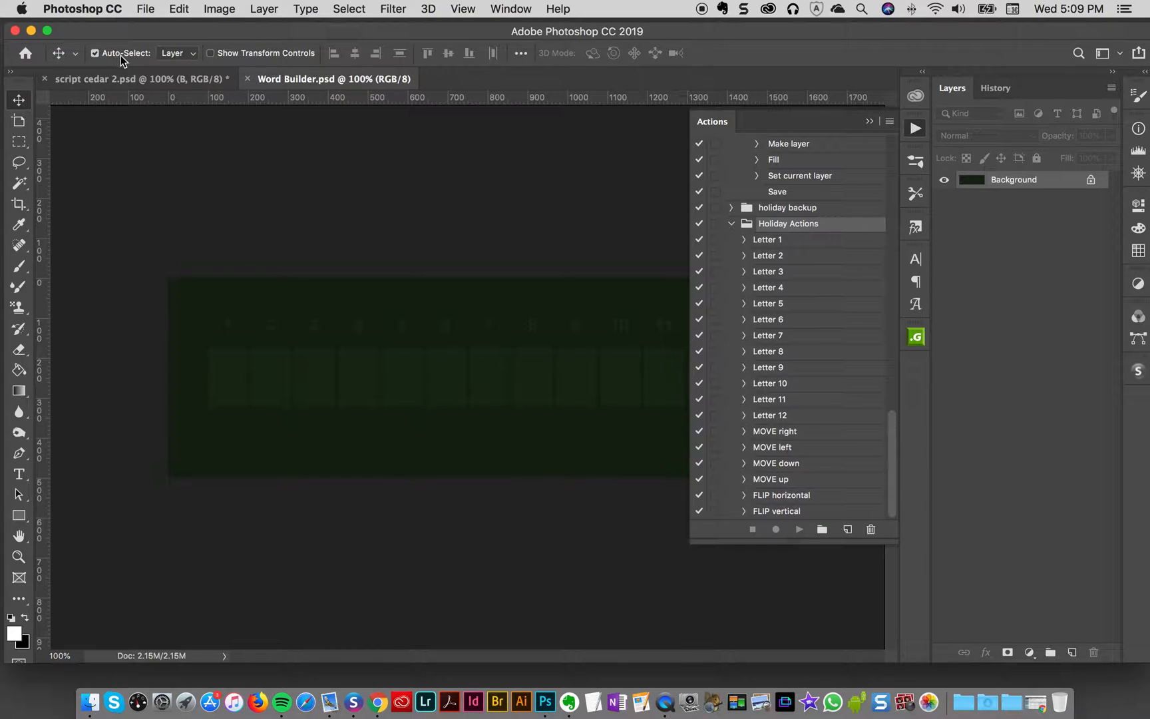
Step: Select the capital N in script cedar 2.psd and run the Letter 1 action to place it in the Word Builder document
left_click(143, 85)
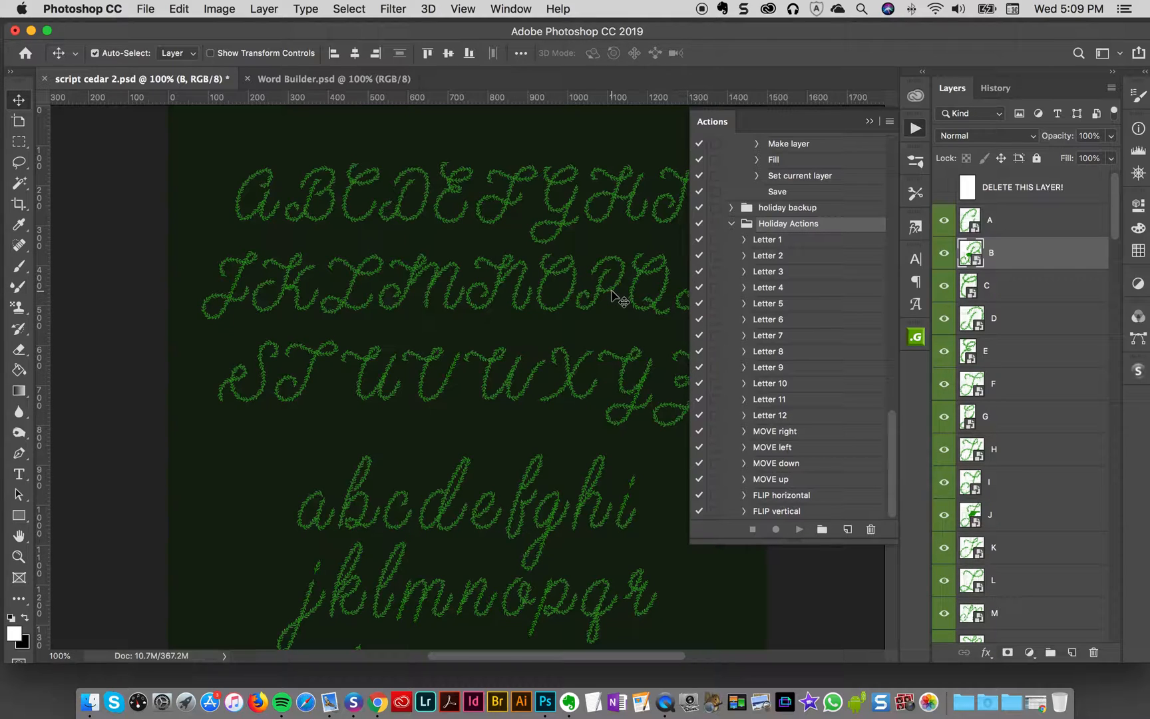
left_click(503, 268)
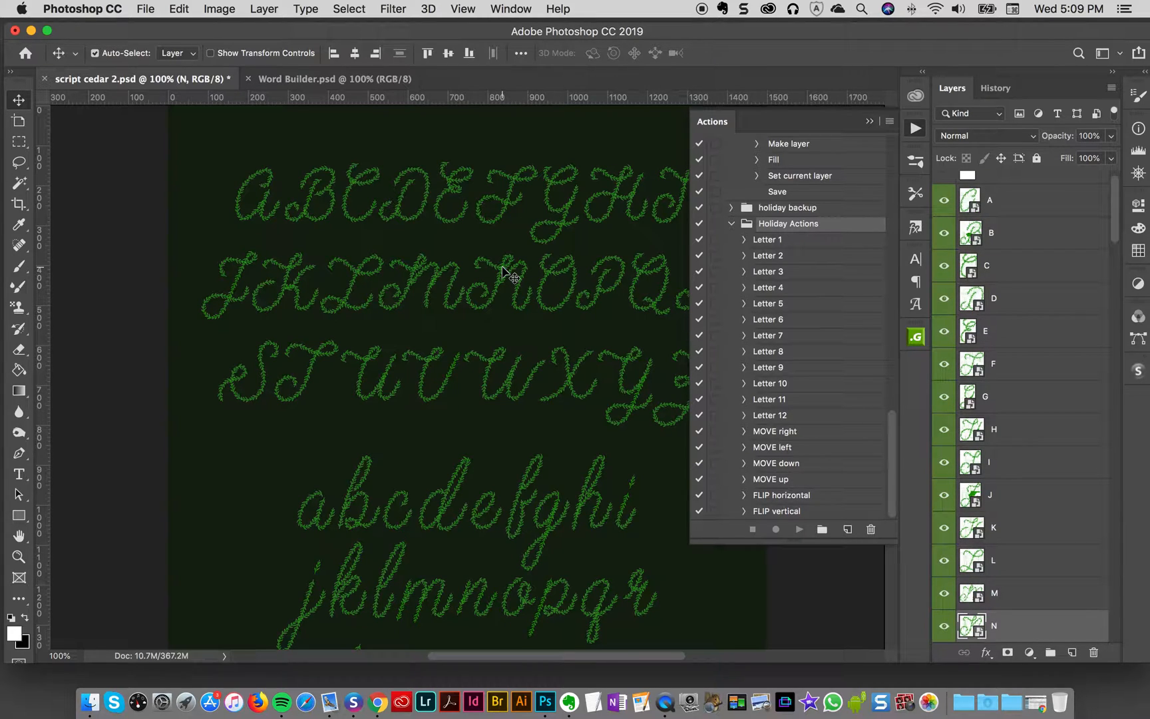
left_click(799, 241)
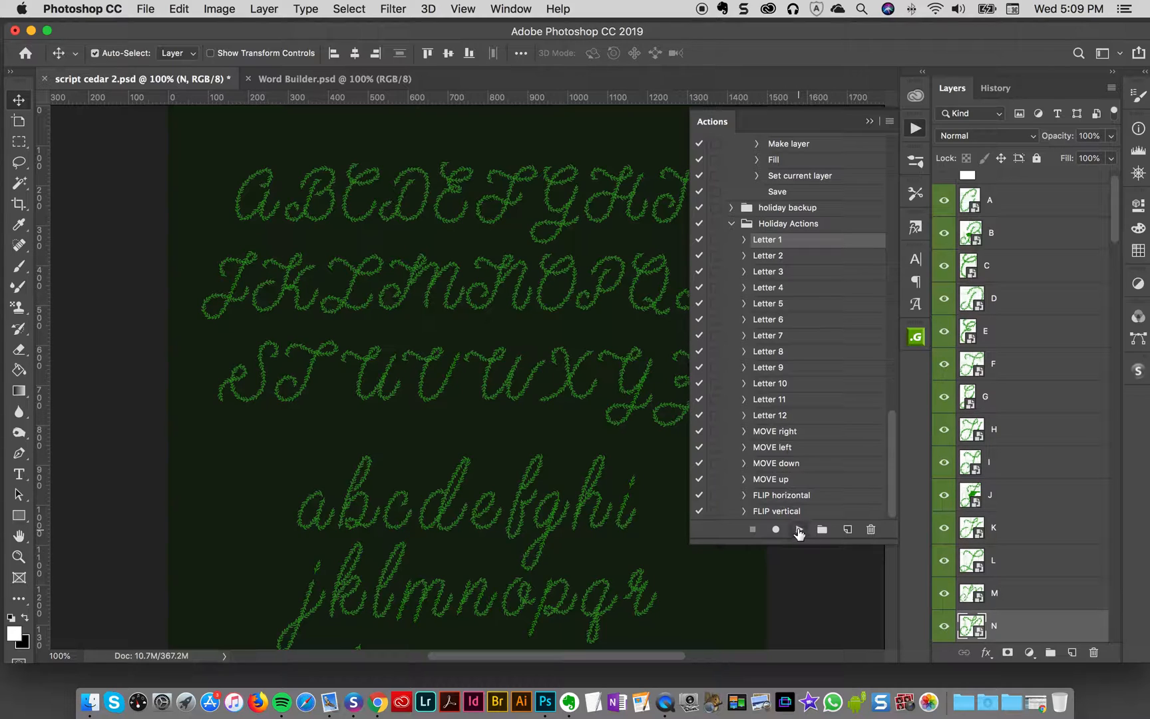
left_click(798, 529)
scroll(530, 528, "down", 5)
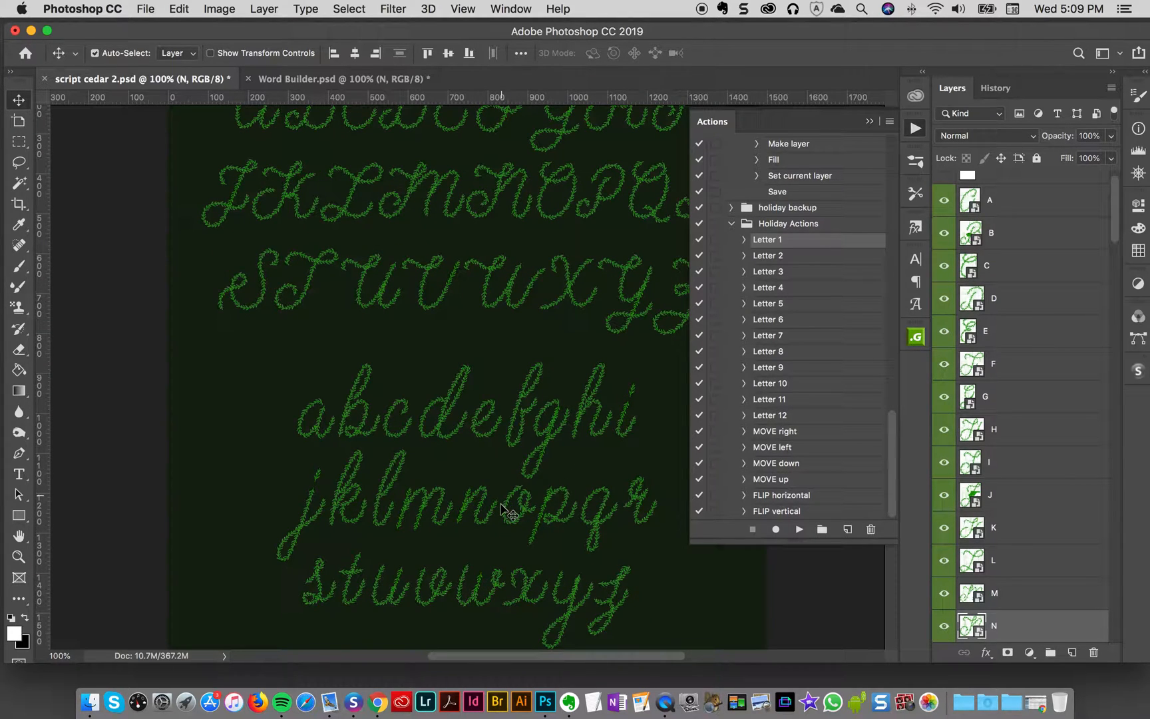
Step: Select the lowercase o in script cedar 2.psd and run the Letter 2 action to place it in the Word Builder document
left_click(531, 499)
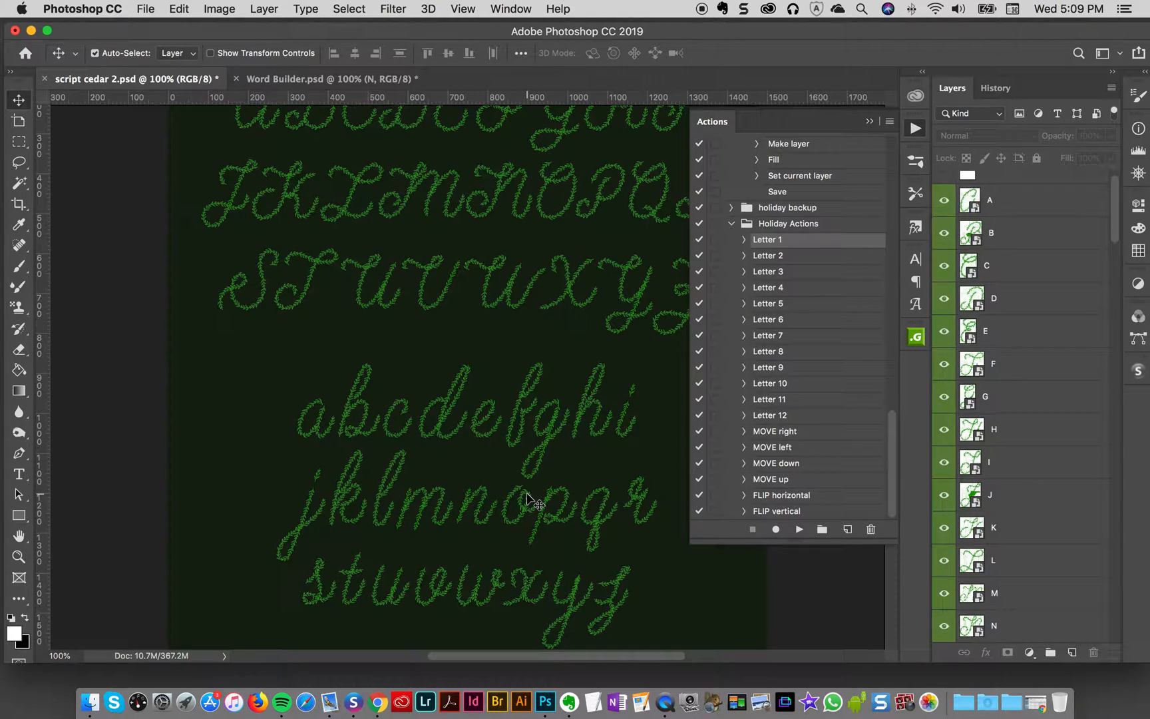
scroll(1044, 526, "down", 20)
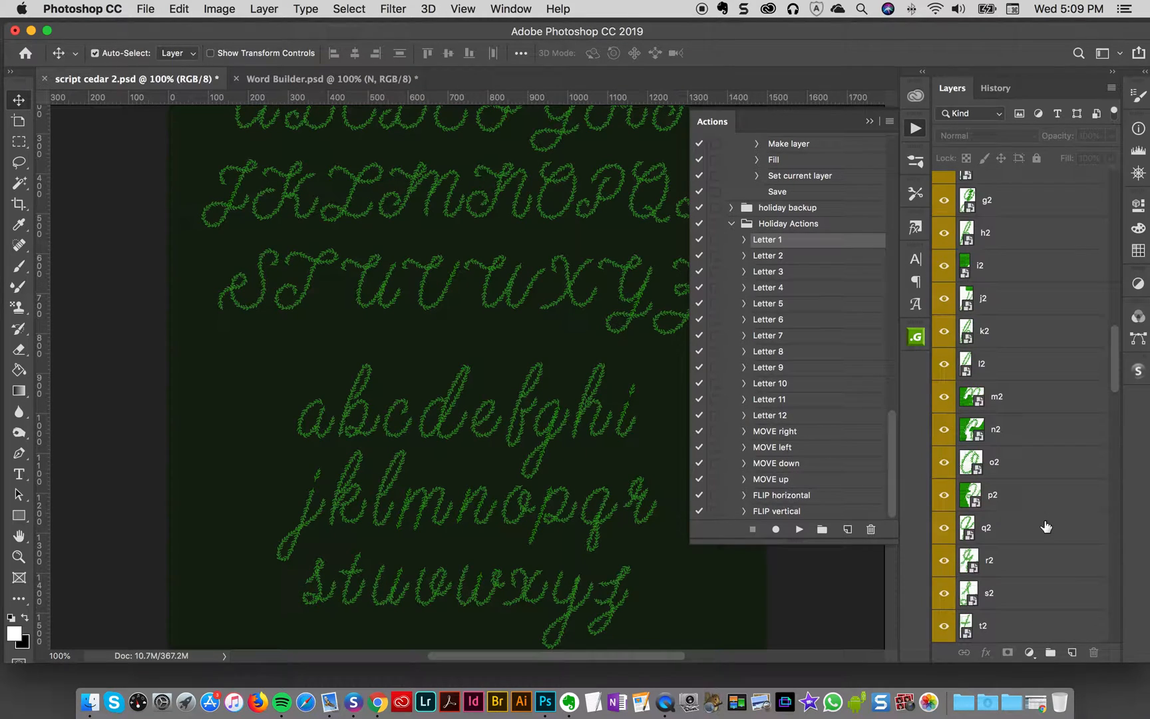
scroll(1046, 525, "up", 4)
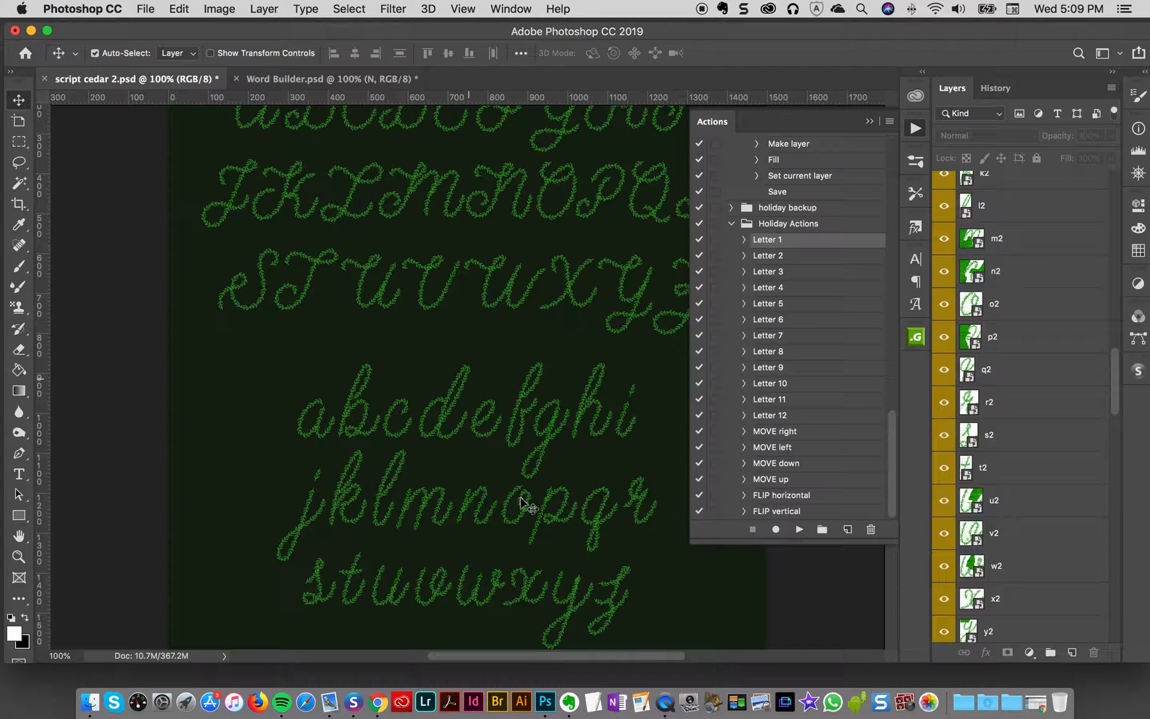
left_click(18, 557)
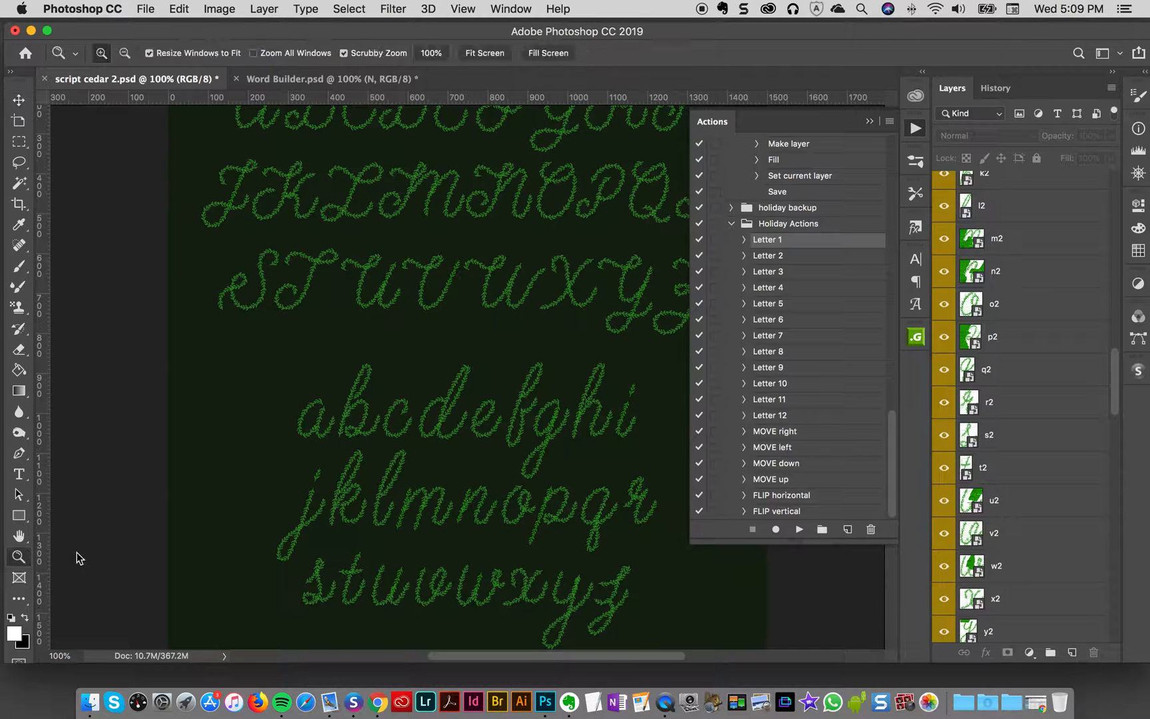
left_click(593, 465)
left_click(19, 100)
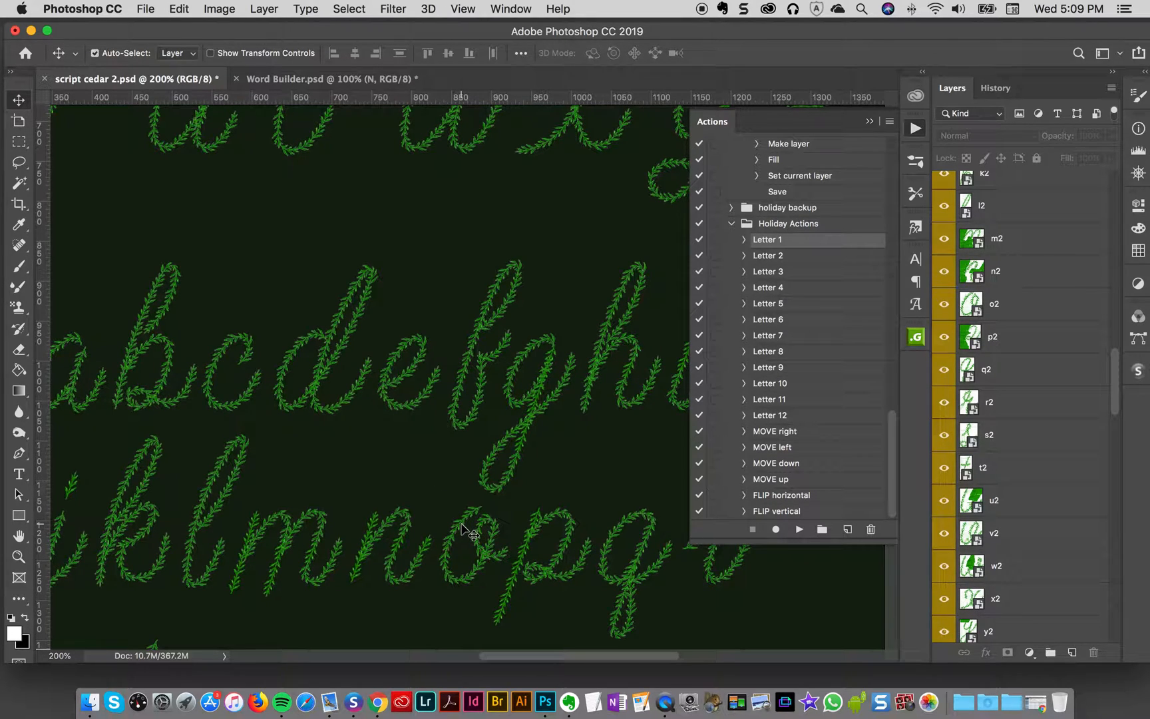
left_click(485, 557)
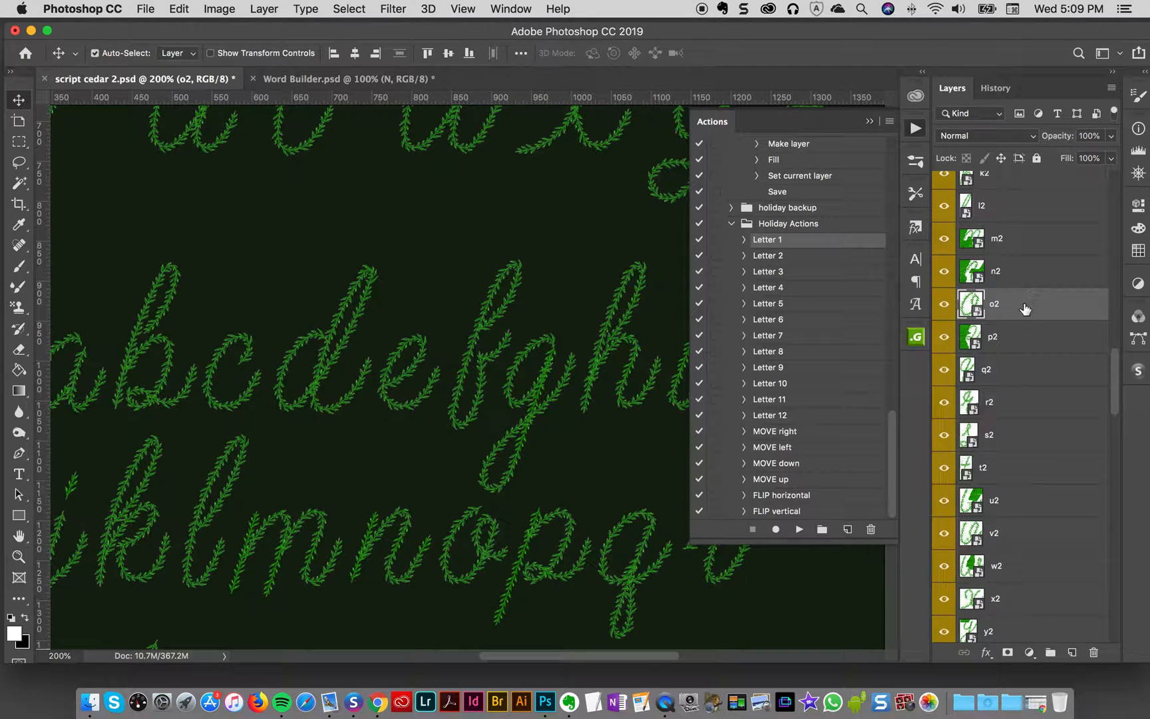
left_click(782, 258)
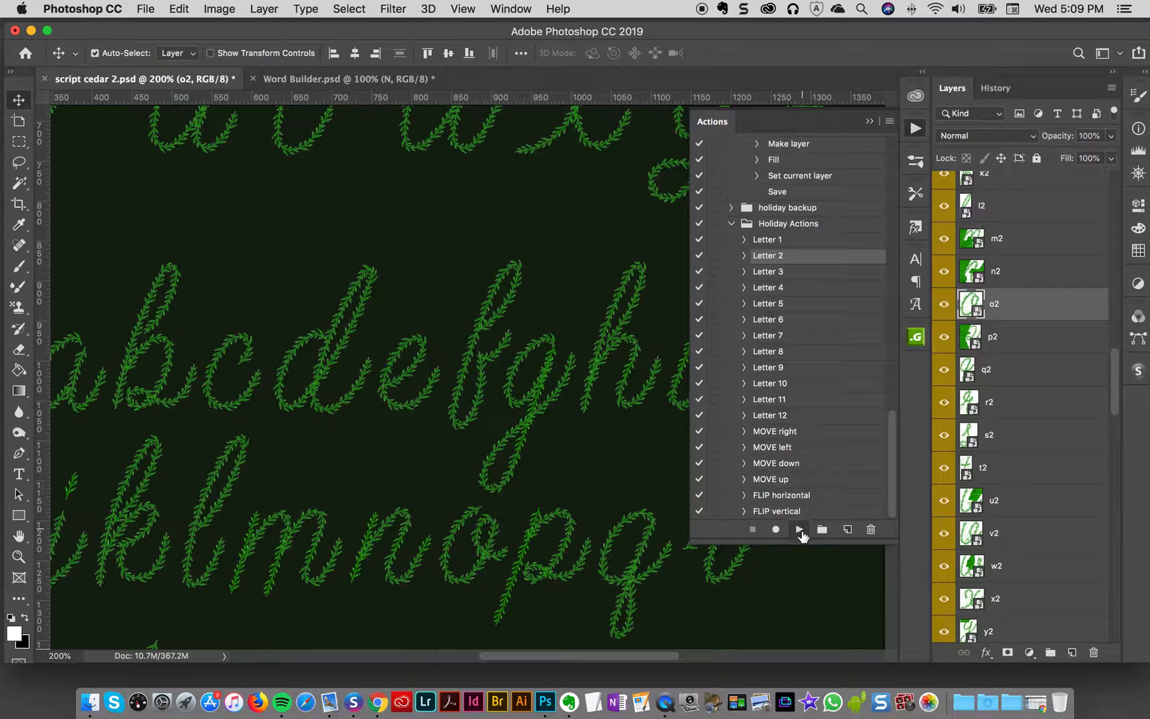
left_click(799, 529)
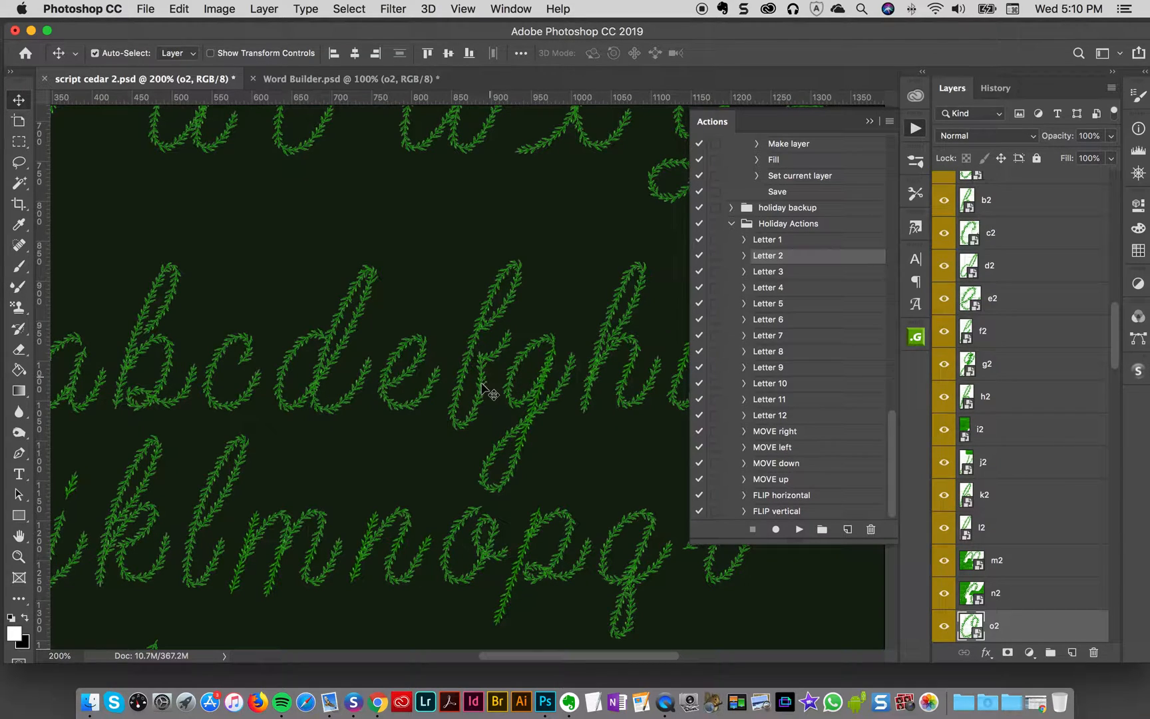
Step: Select the lowercase e in the script cedar alphabet and run the Letter 3 action on it
left_click(387, 377)
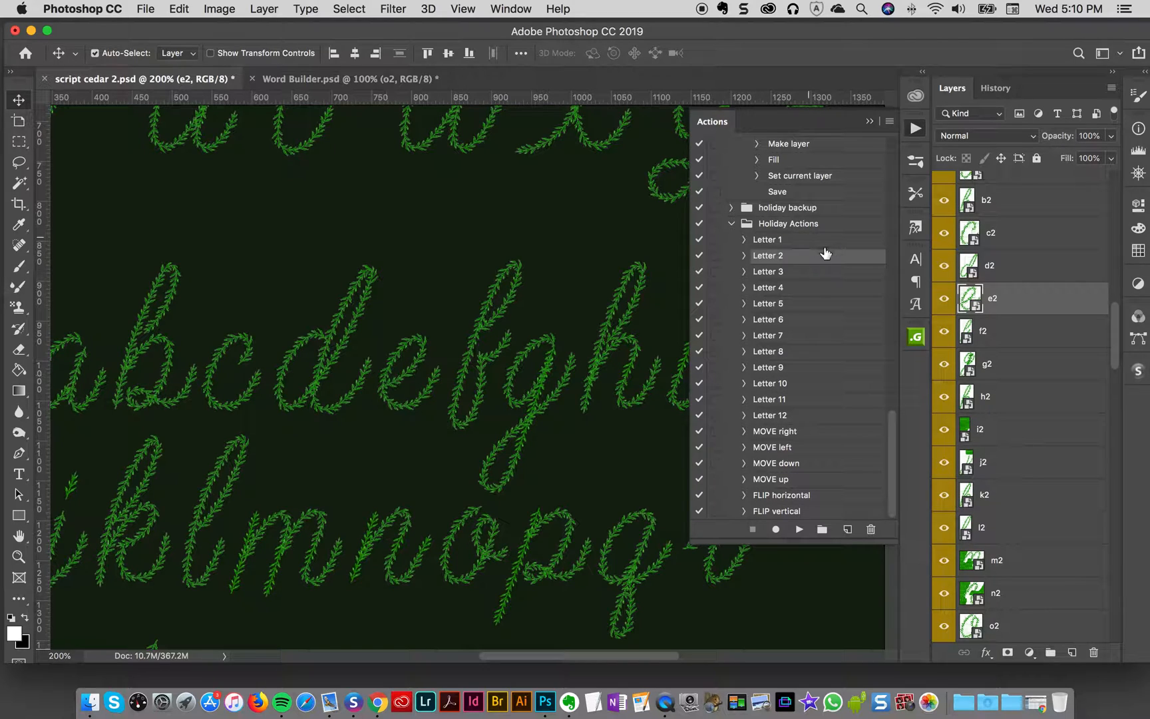
left_click(790, 273)
left_click(799, 530)
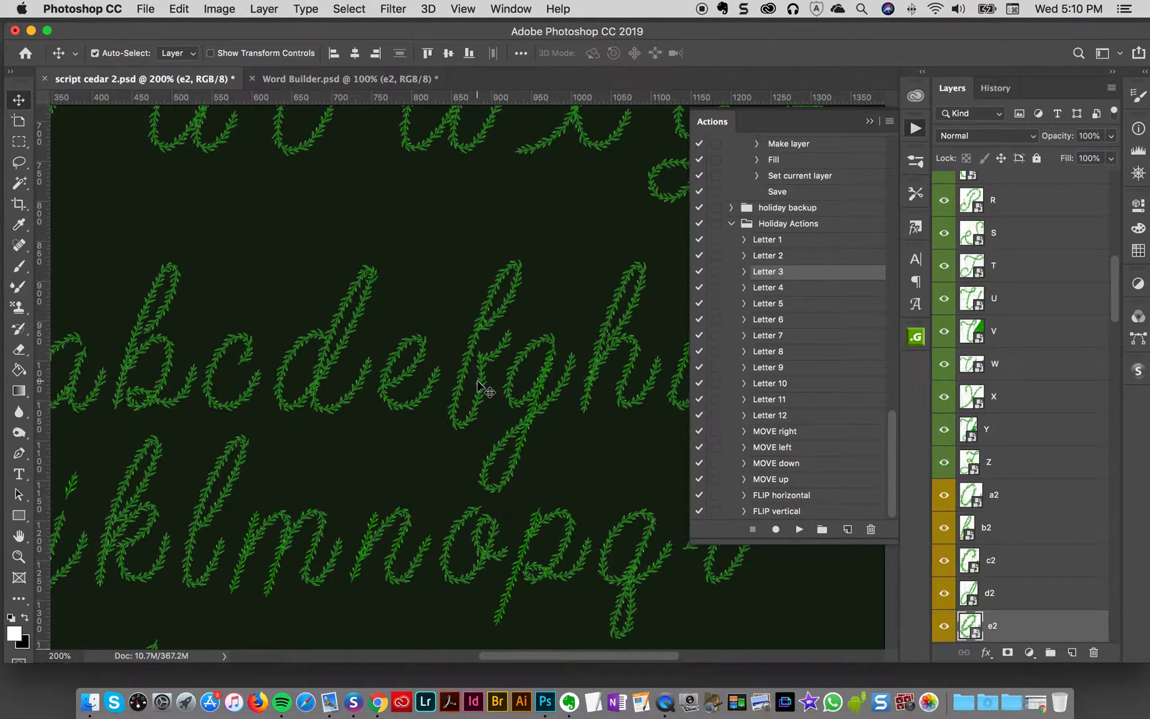
Step: Select the lowercase l in the script cedar alphabet and run the Letter 4 action on it
scroll(477, 388, "right", 10)
scroll(491, 388, "left", 15)
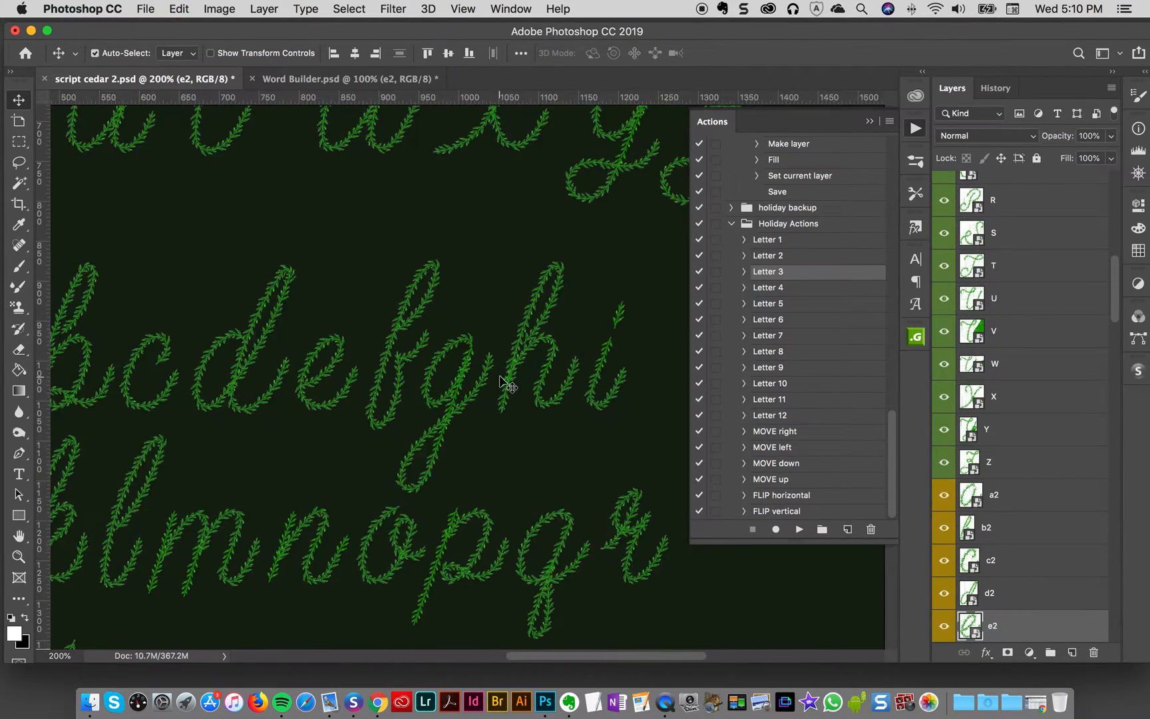
scroll(507, 385, "right", 4)
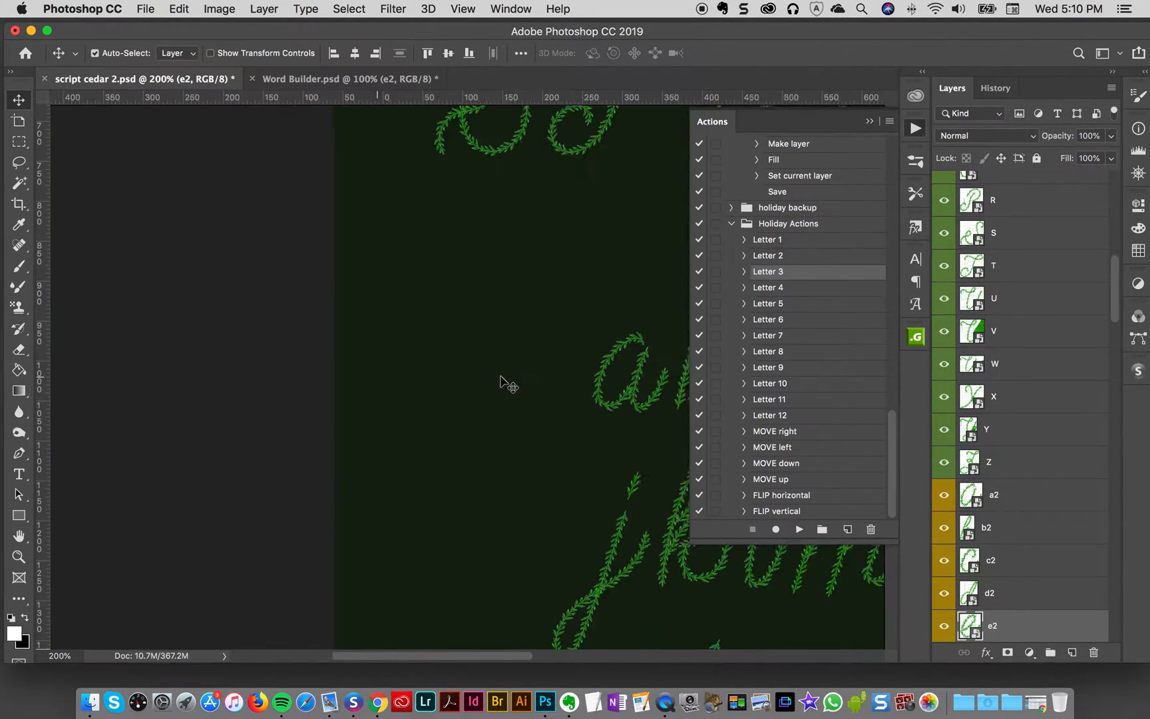
scroll(507, 379, "left", 5)
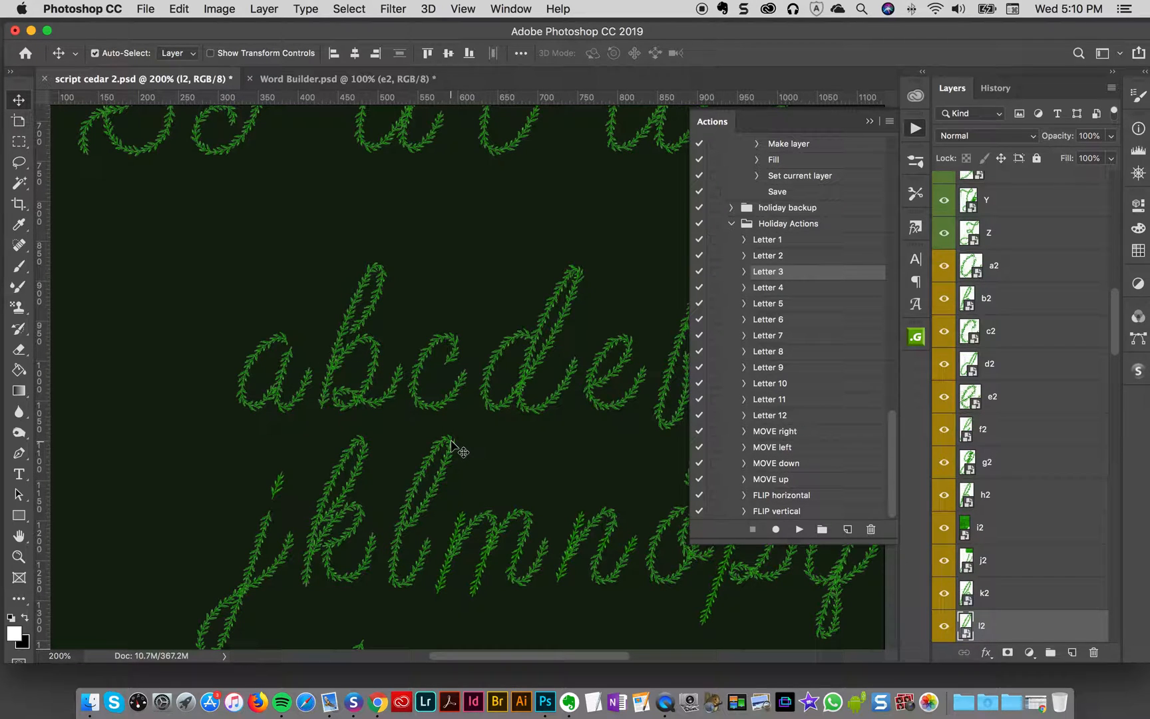
left_click(795, 291)
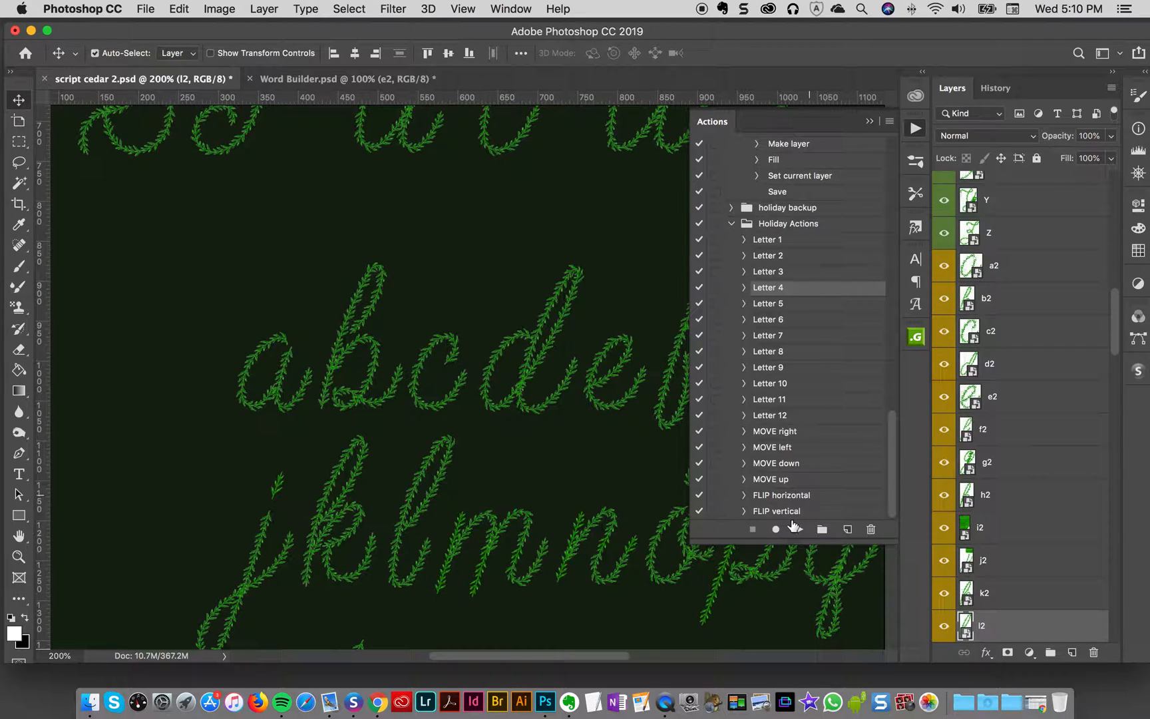
left_click(798, 529)
Step: Move the e, l, o and N in Word Builder.psd together to connect their strokes into Noel, shifting the l about 37 px left and 6 px down
left_click(320, 81)
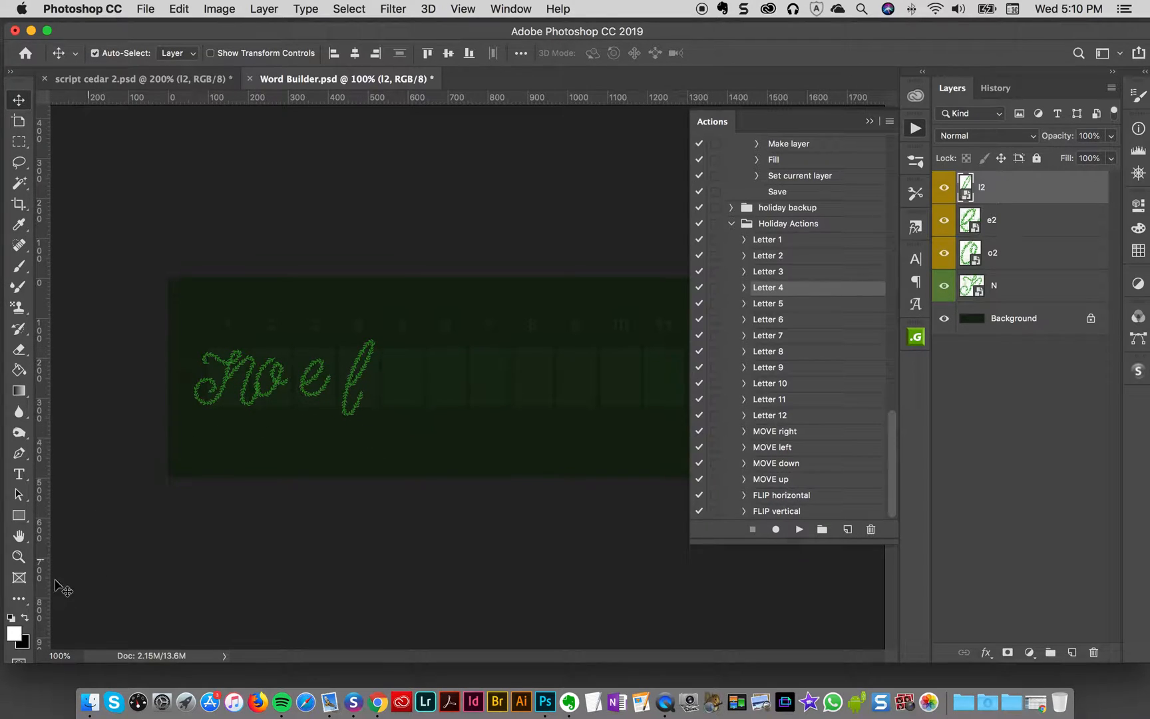
left_click(20, 558)
left_click(333, 396)
left_click(278, 398)
scroll(348, 425, "left", 4)
left_click(19, 99)
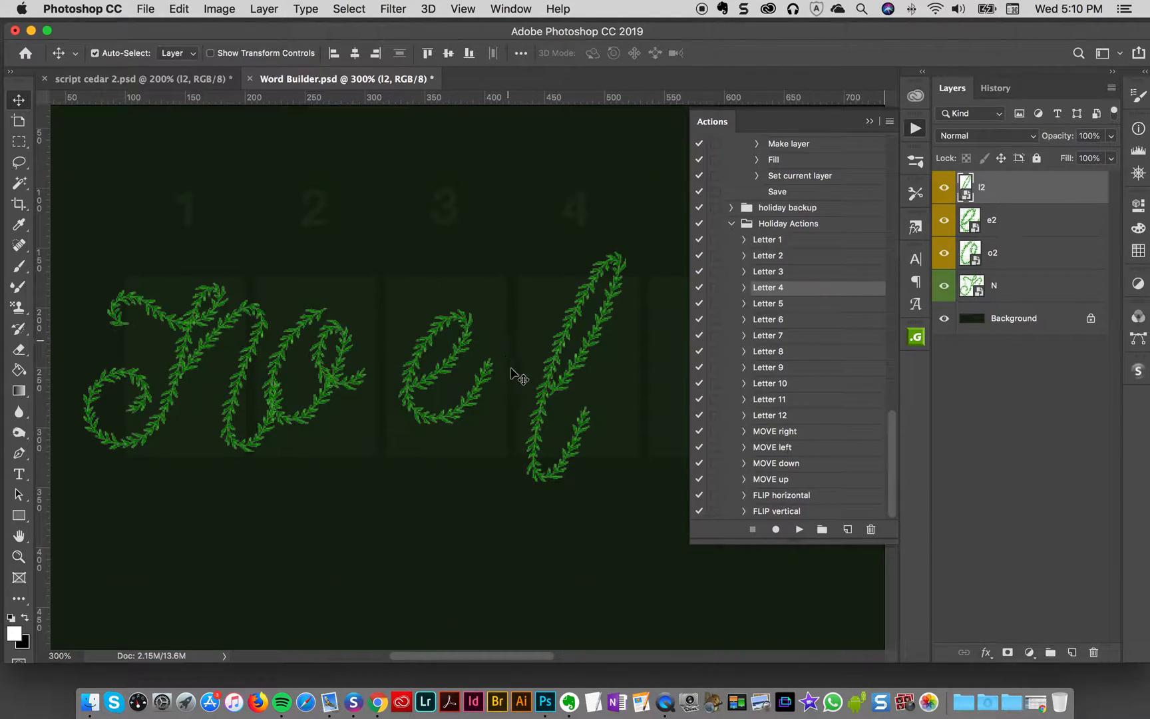
left_click_drag(472, 398, 485, 432)
left_click_drag(558, 393, 512, 398)
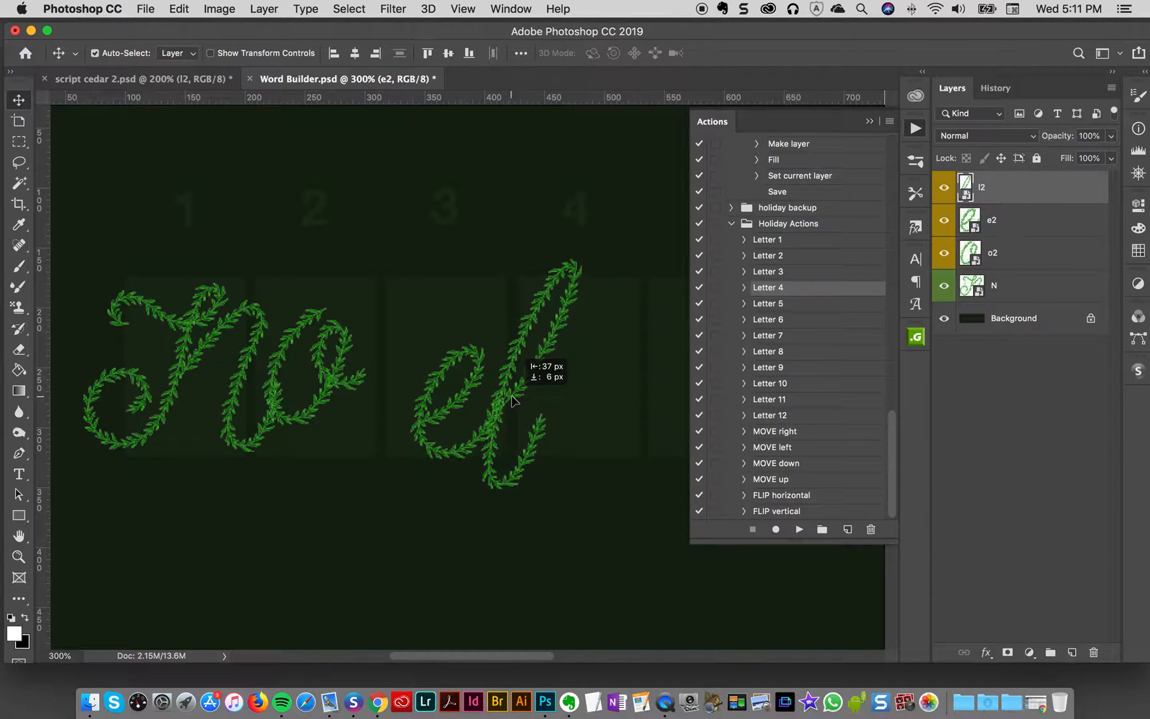
left_click_drag(346, 365, 402, 393)
left_click_drag(234, 386, 292, 394)
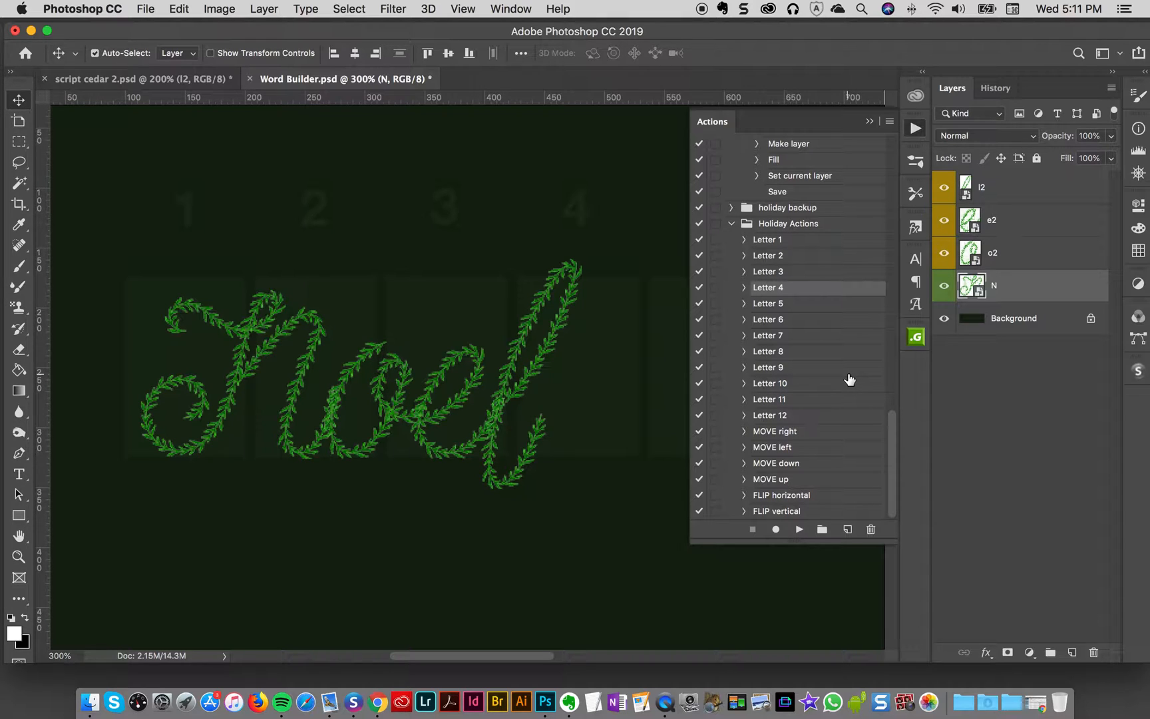
Step: Select the l2, e2, o2 and N layers, open 00 background.psd and copy the four letters into it
left_click(984, 183, "shift")
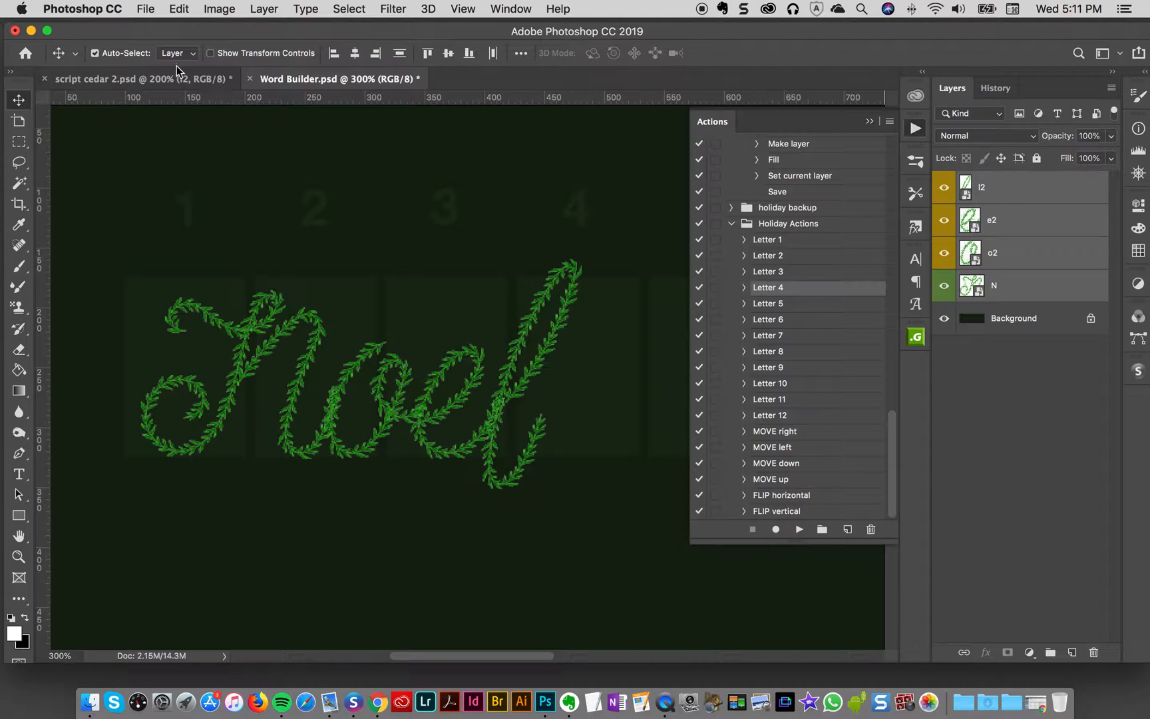
left_click(24, 54)
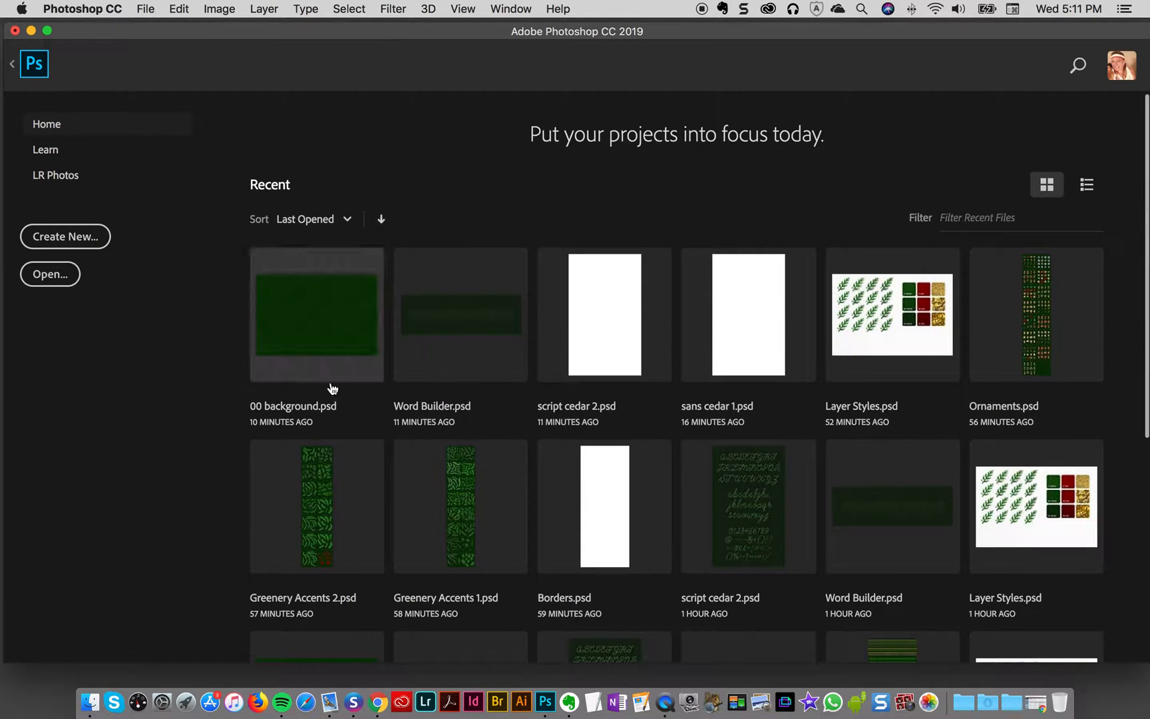
key("Escape")
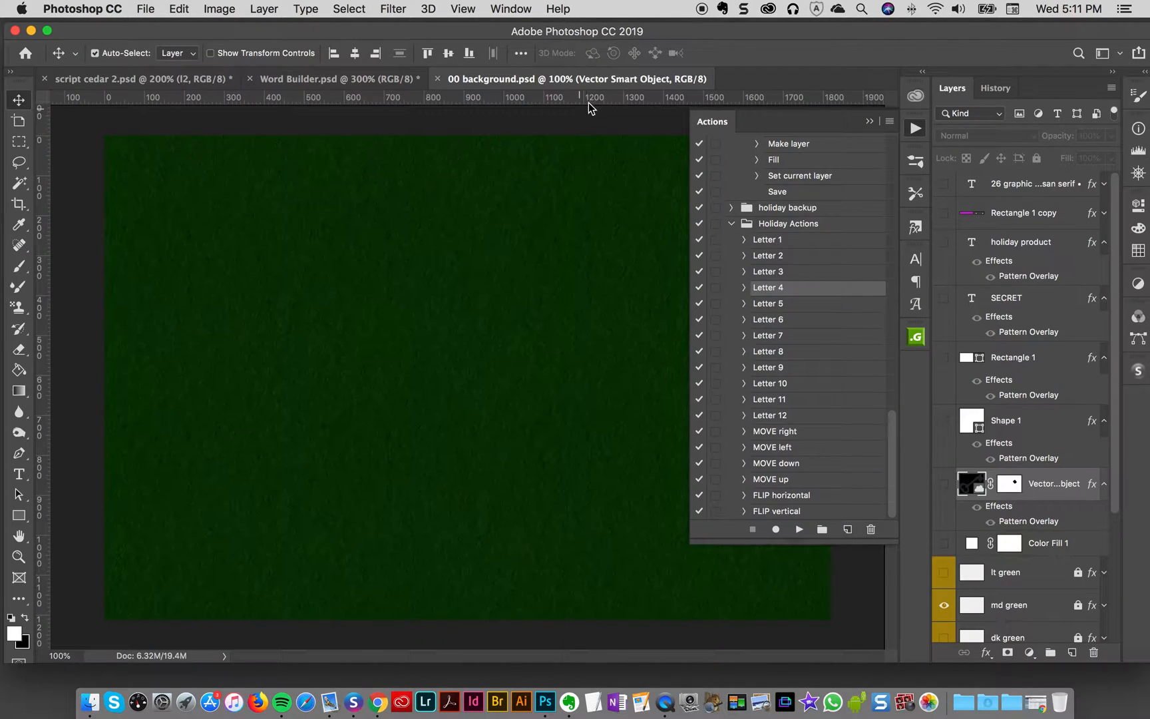
left_click_drag(376, 359, 465, 346)
left_click(916, 127)
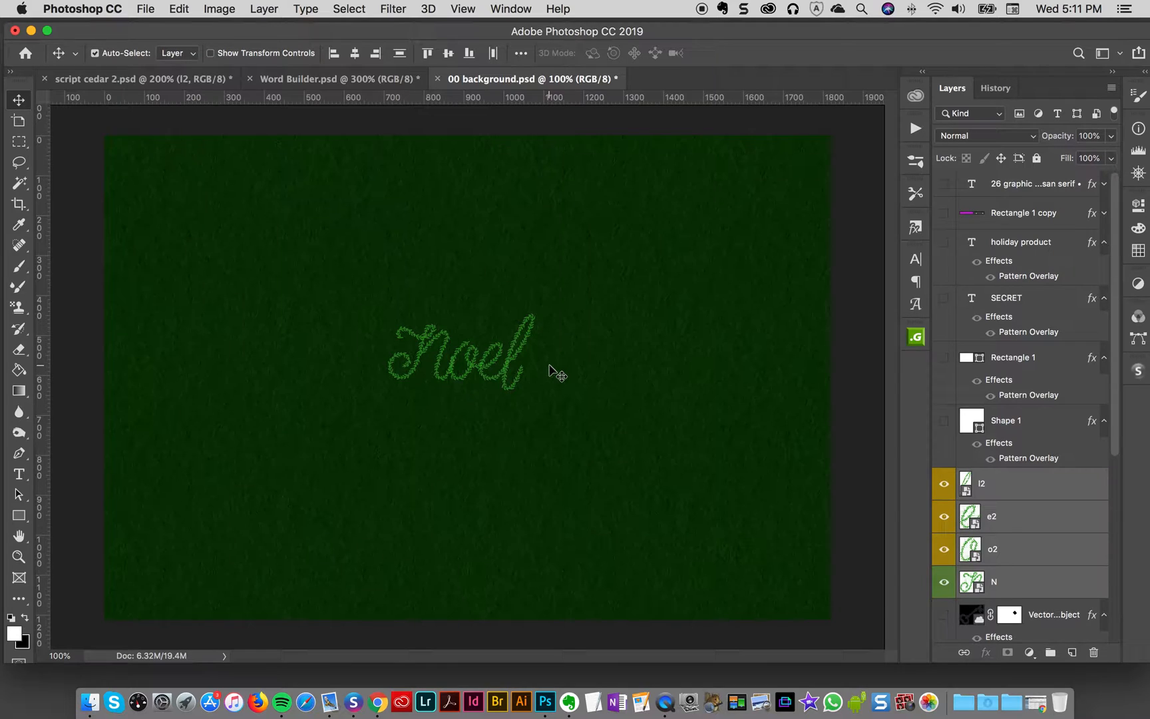
Step: Scale the word Noel up to about 440% across the green background, and select only its N layer
key("super+t")
left_click_drag(533, 310, 778, 178)
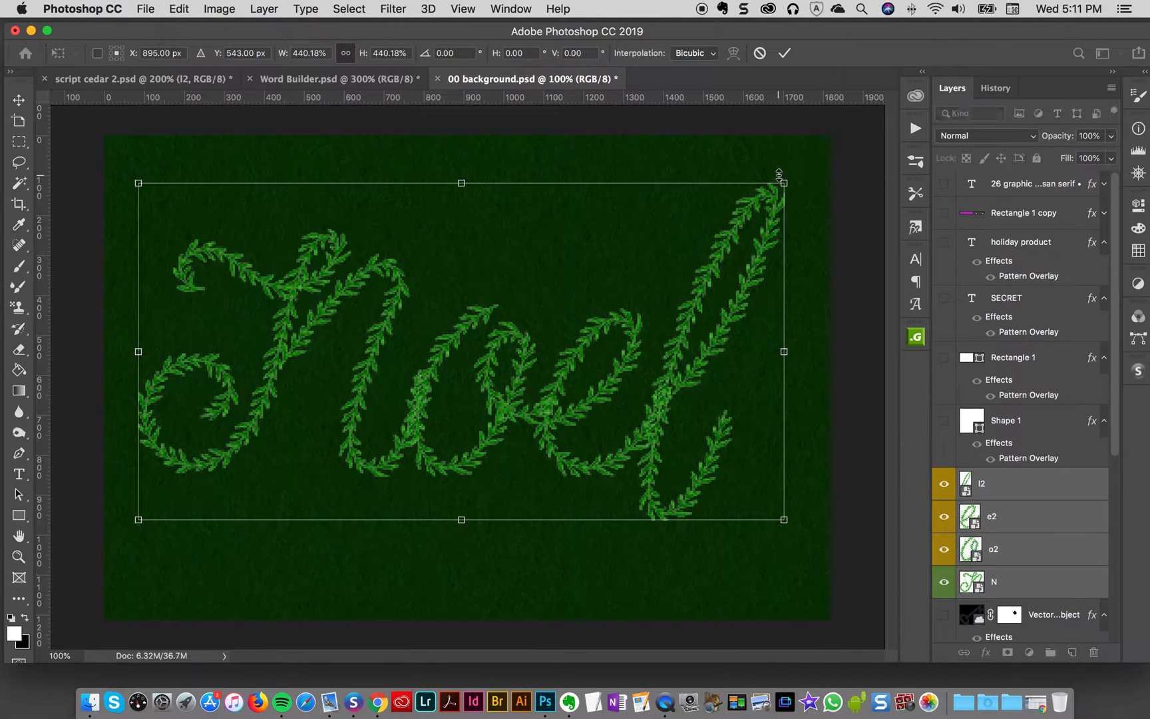
key("Return")
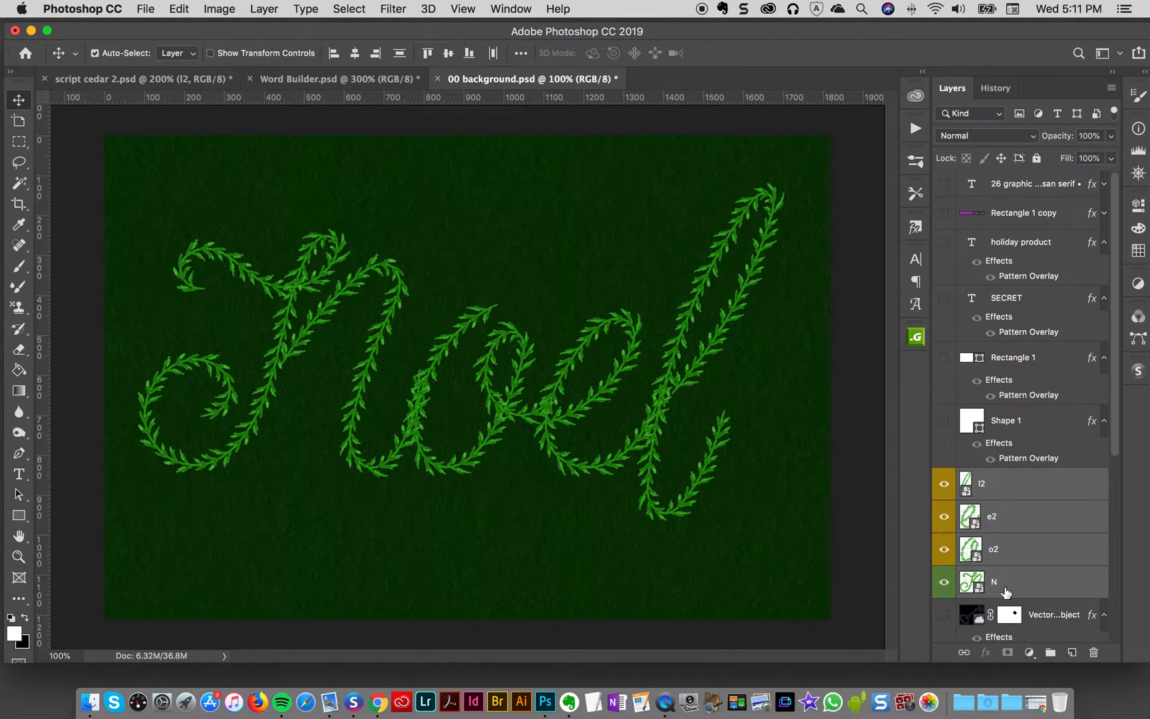
left_click(1006, 590)
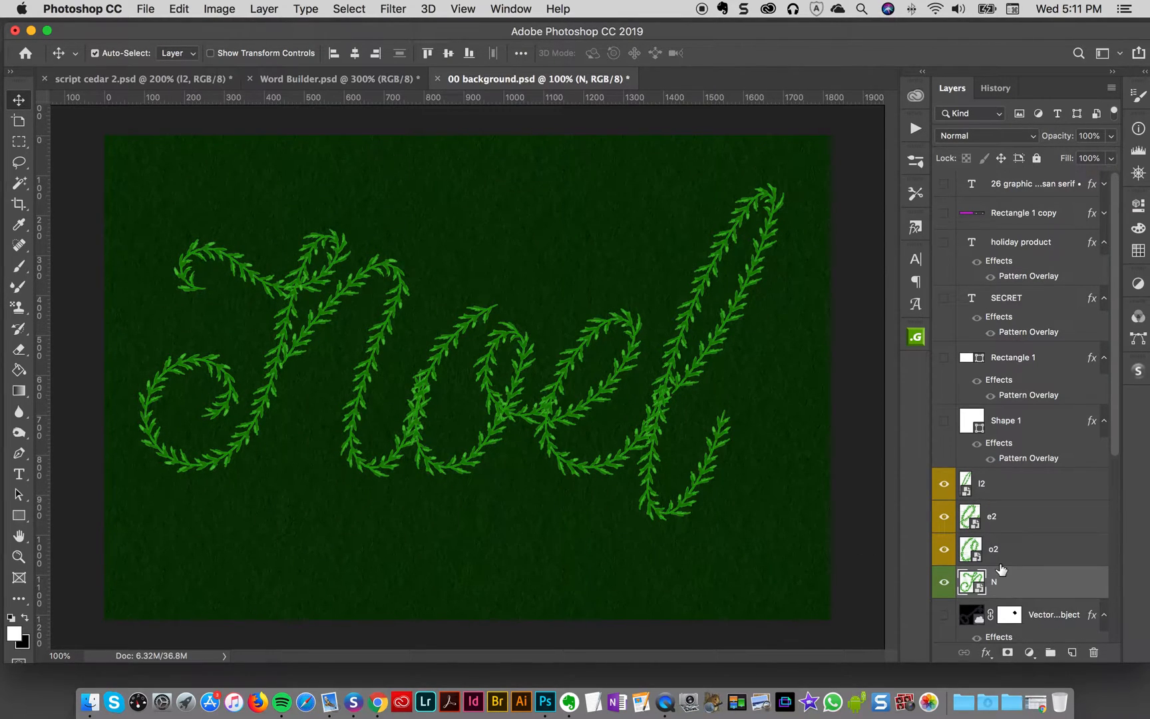
Step: Return to Word Builder.psd, fit the whole document in view and select only the l2 layer
left_click(367, 78)
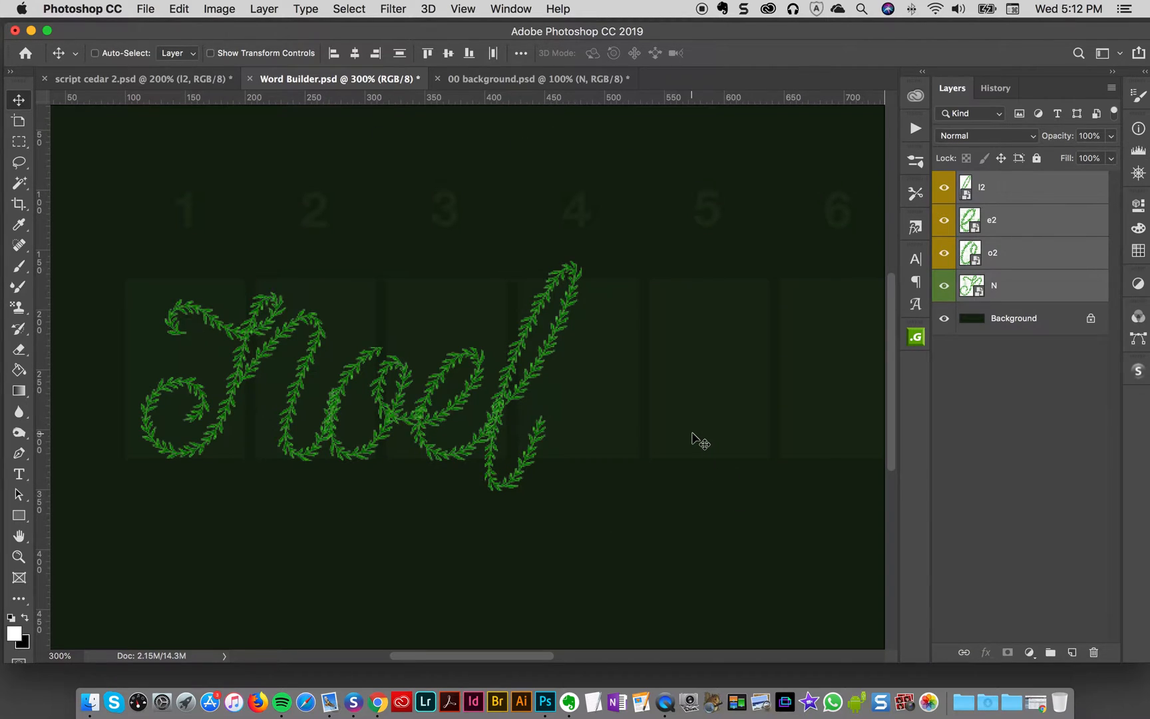
key("super+0")
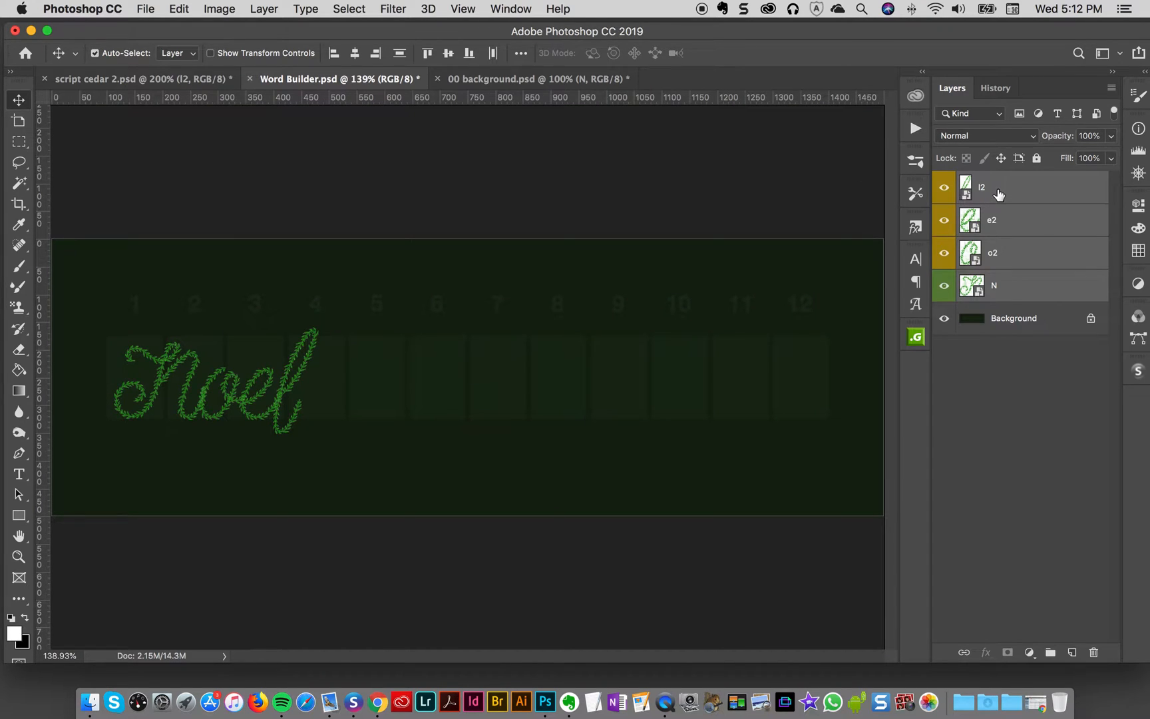
left_click(994, 193)
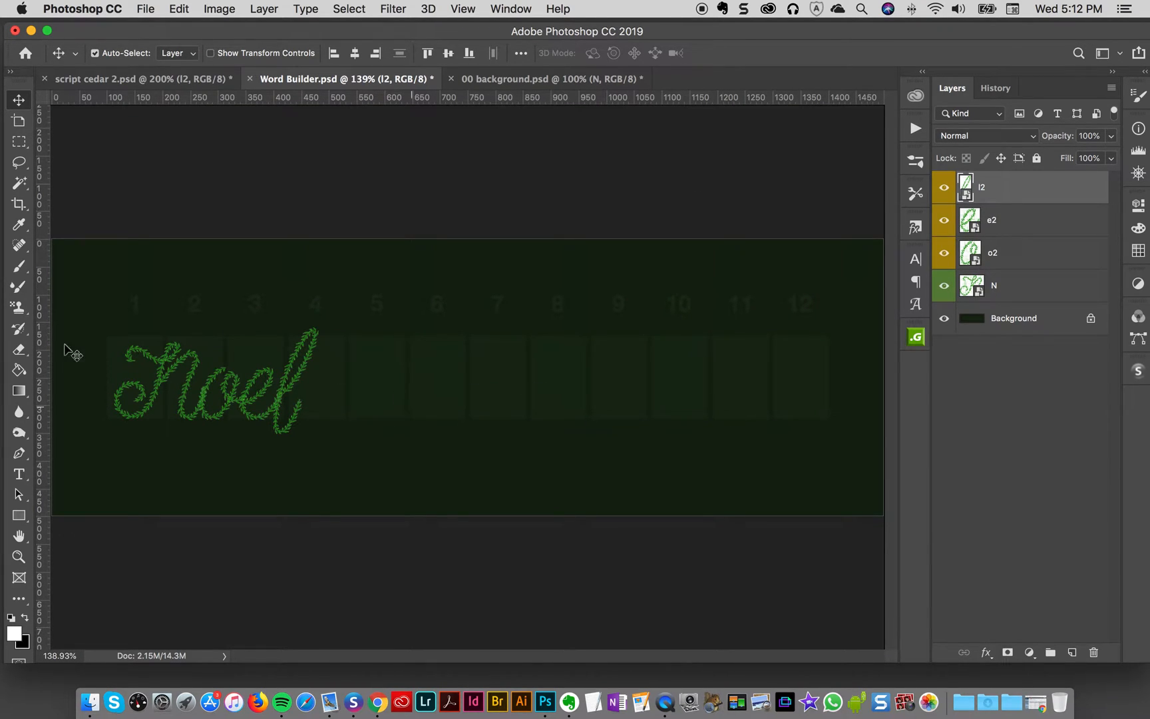